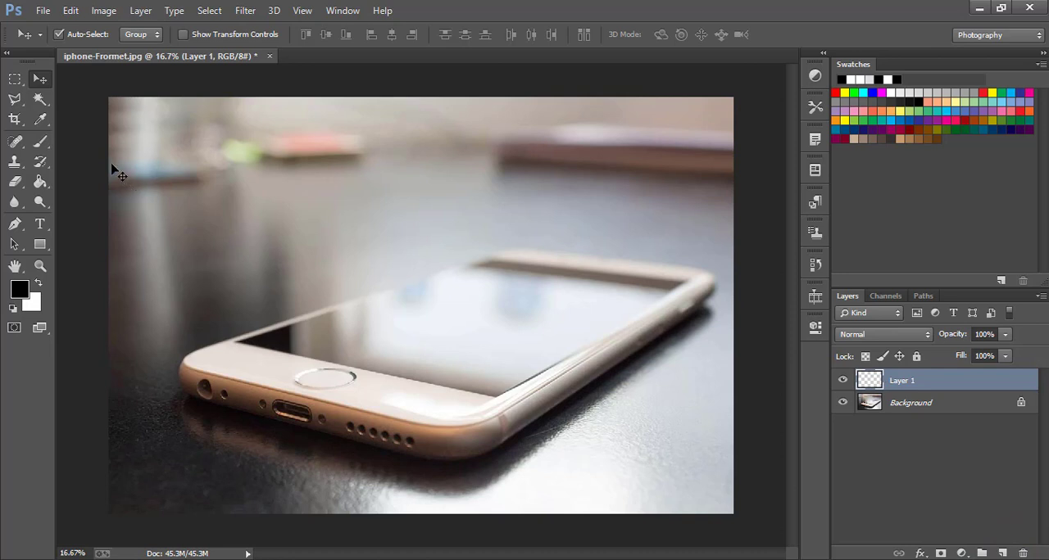
# Outline the phone's screen with a four-cornered Polygonal Lasso selection
pyautogui.click(14, 101)
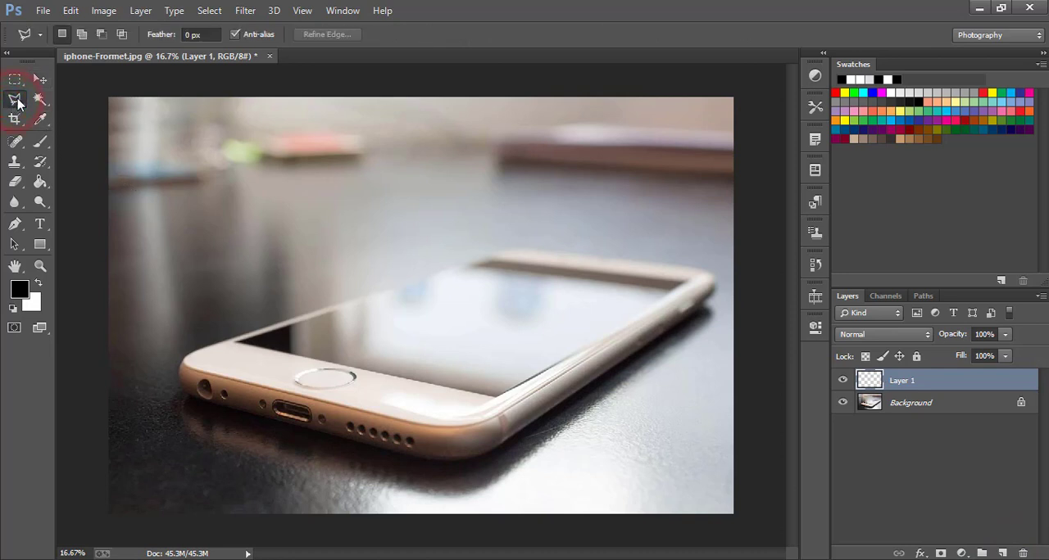
pyautogui.click(235, 341)
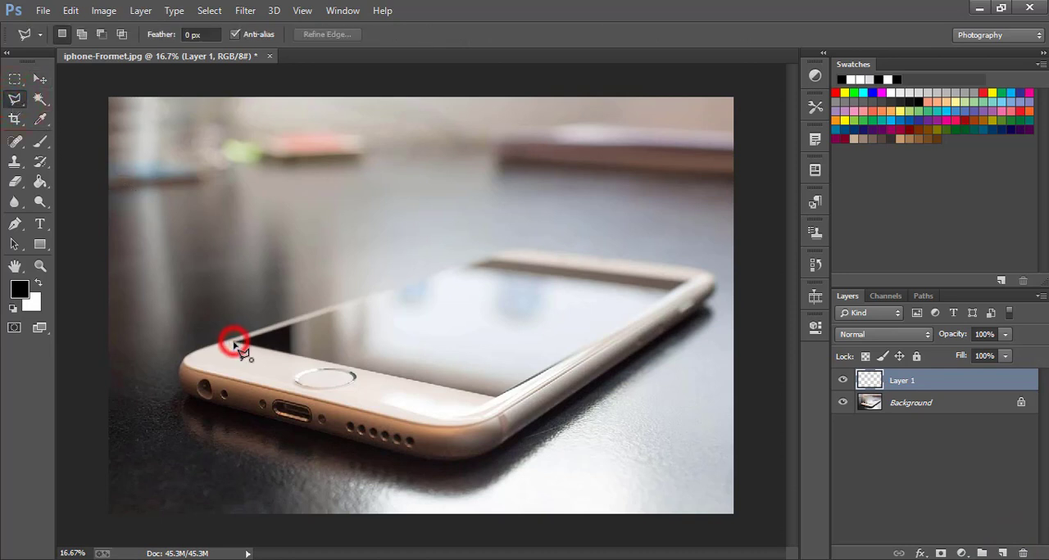
pyautogui.click(489, 260)
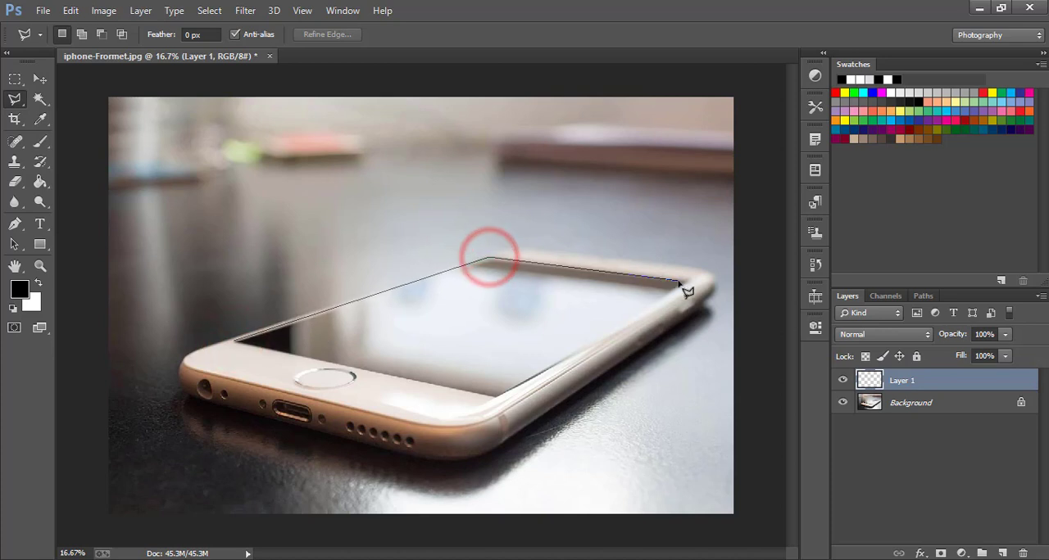
pyautogui.click(688, 281)
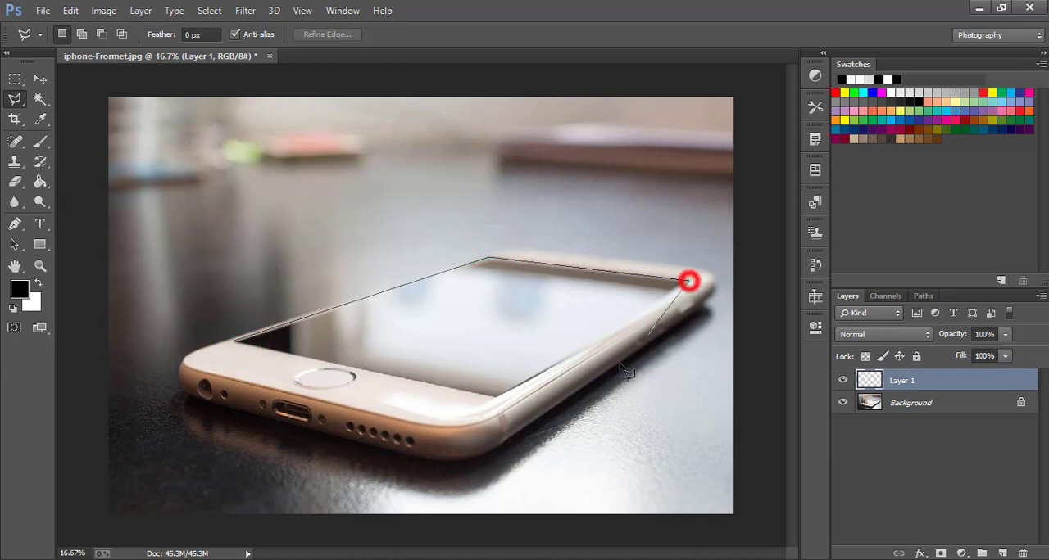
pyautogui.click(498, 399)
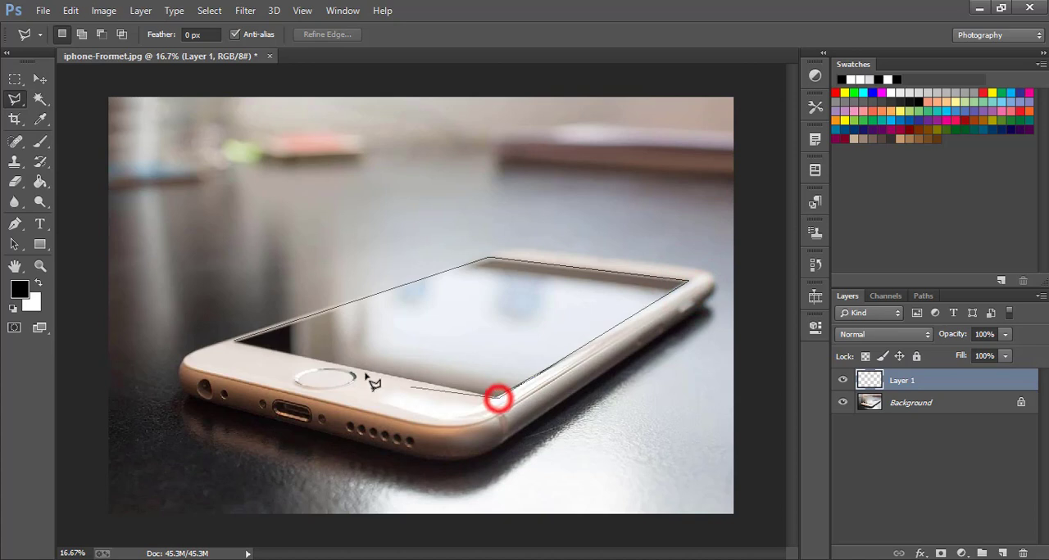
pyautogui.click(235, 342)
# Fill the selected phone screen on Layer 1 with white and deselect it
pyautogui.hotkey('ctrl', 'BackSpace')
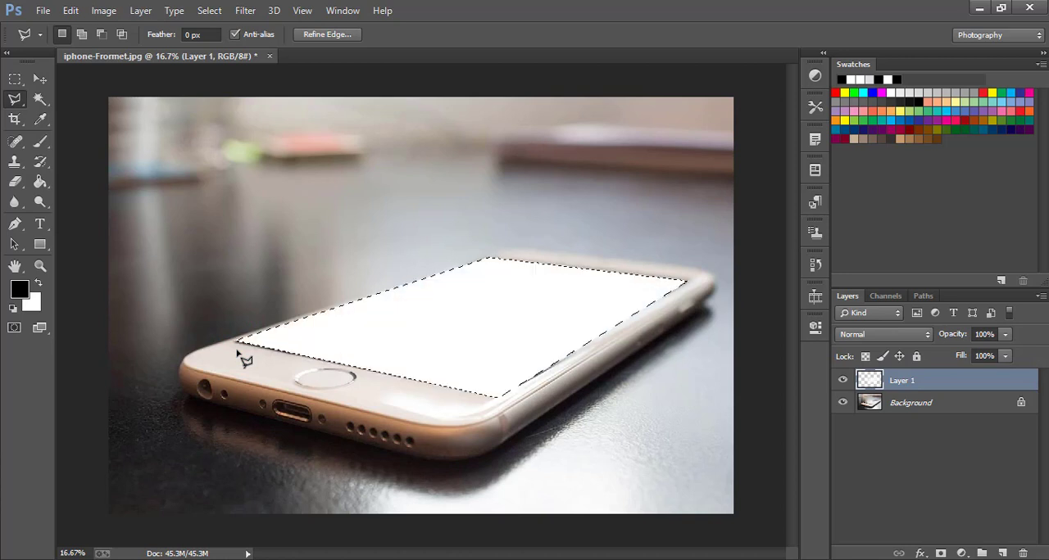
pyautogui.click(494, 336)
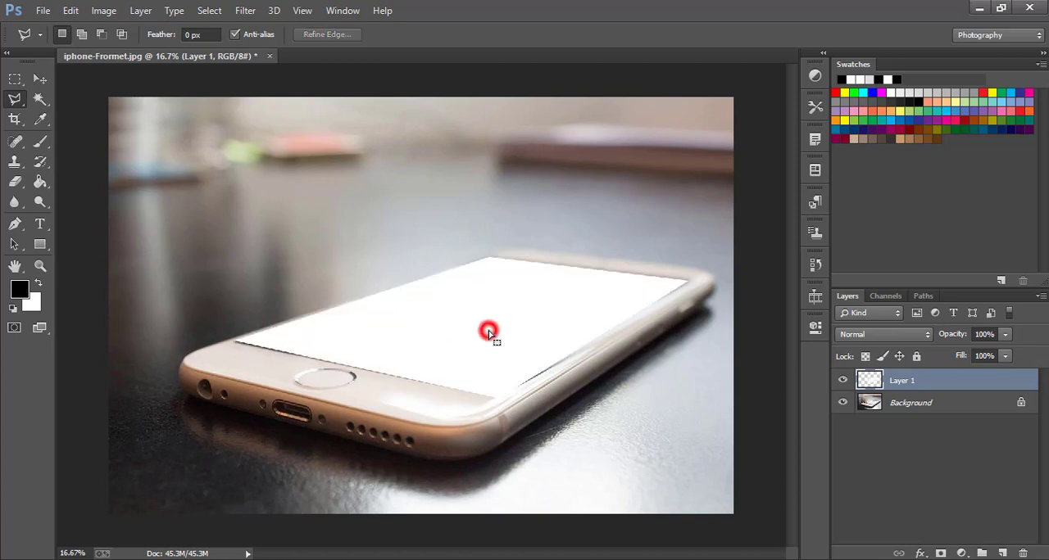
pyautogui.click(40, 79)
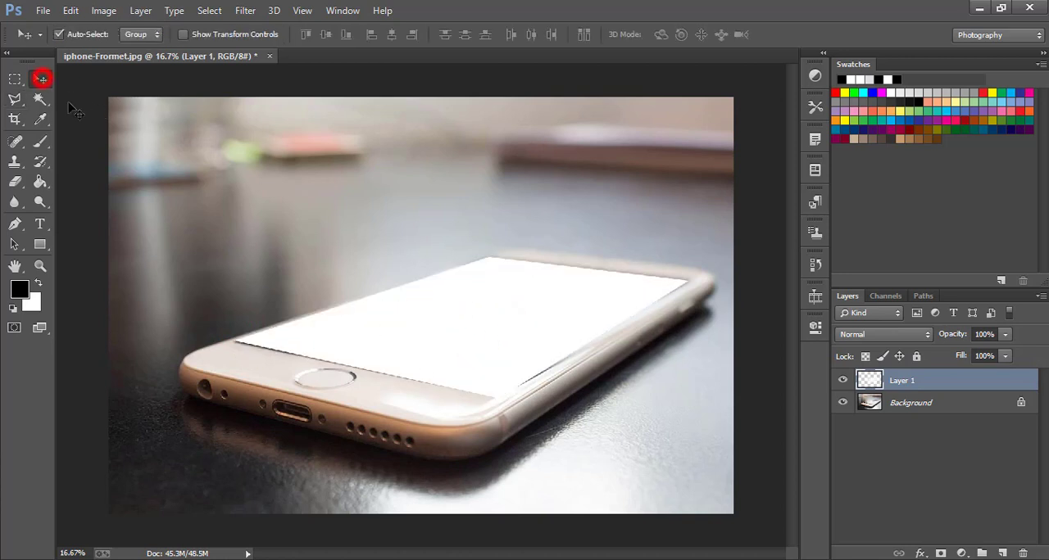
# Add an Inner Shadow to Layer 1 with a distance of 28 px and a size of 62 px
pyautogui.rightClick(930, 383)
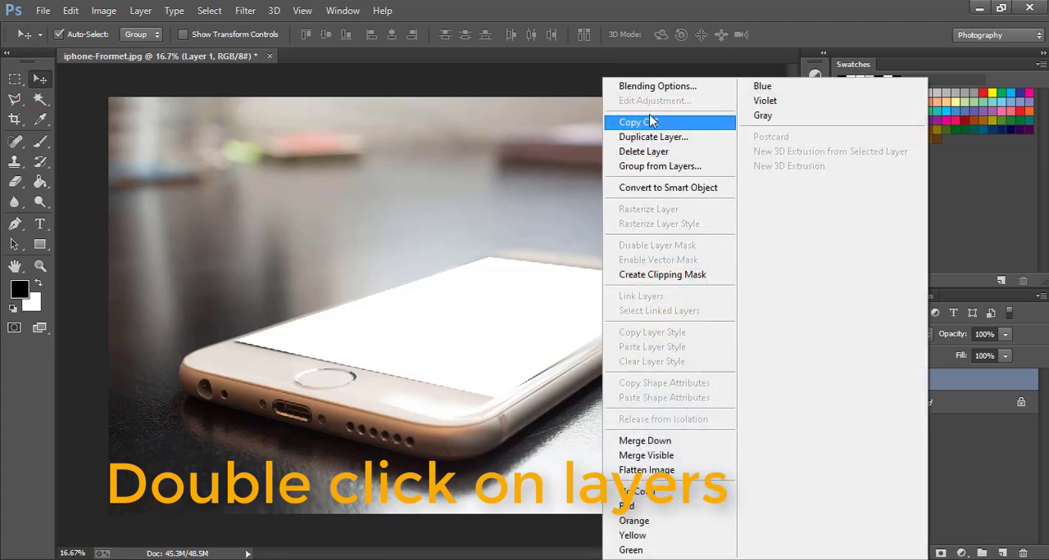
pyautogui.click(640, 86)
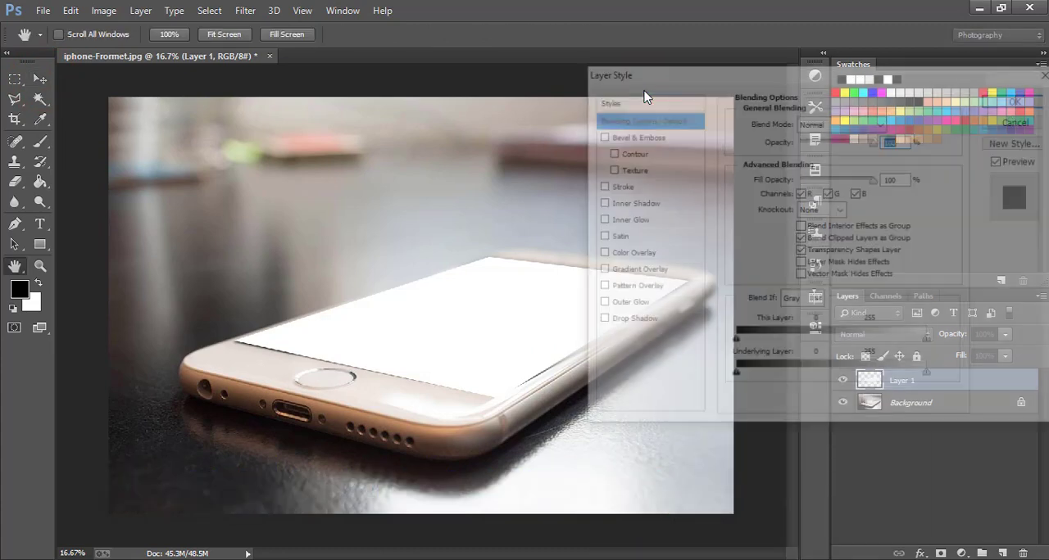
pyautogui.click(606, 204)
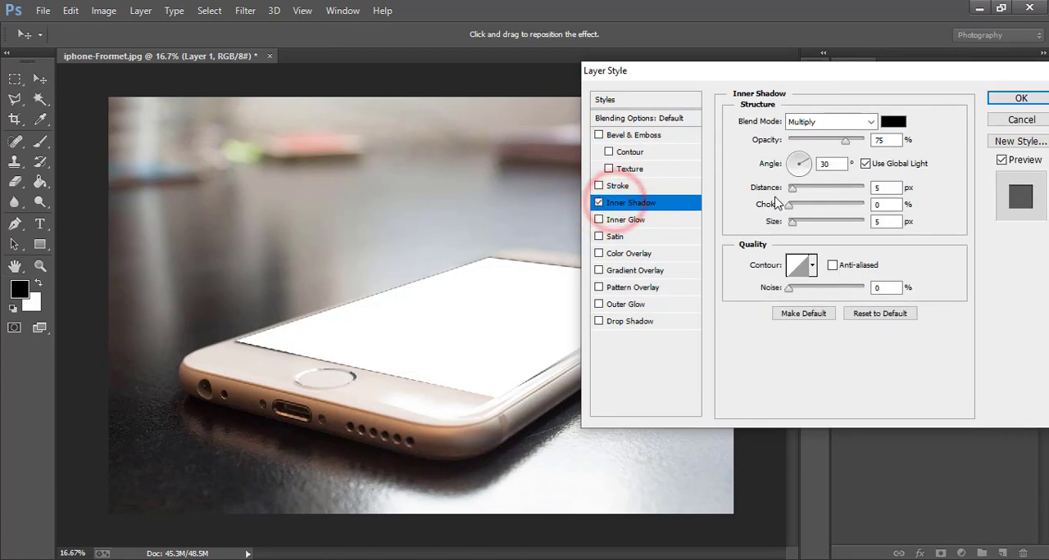
pyautogui.moveTo(792, 188); pyautogui.dragTo(808, 188)
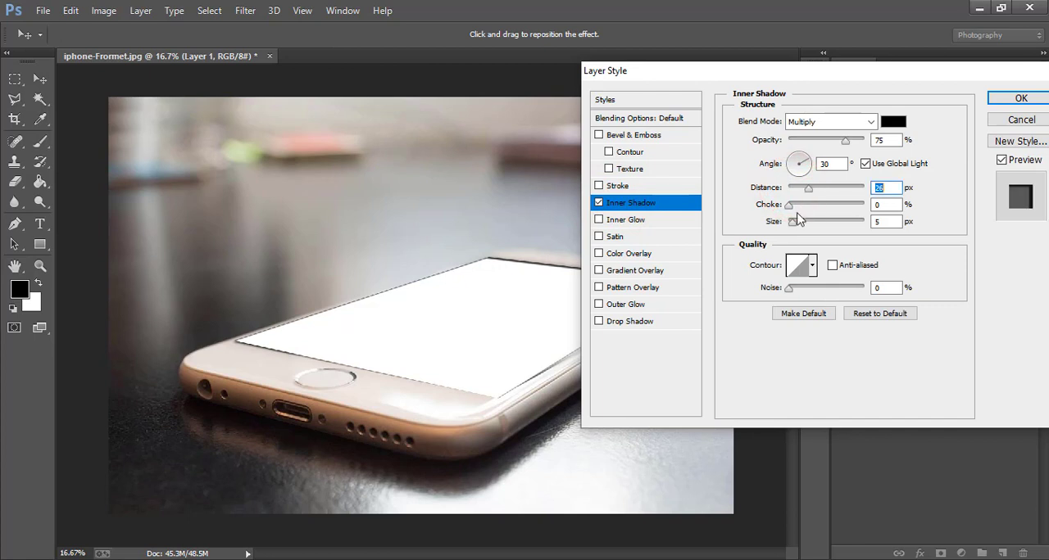
pyautogui.moveTo(794, 222); pyautogui.dragTo(811, 222)
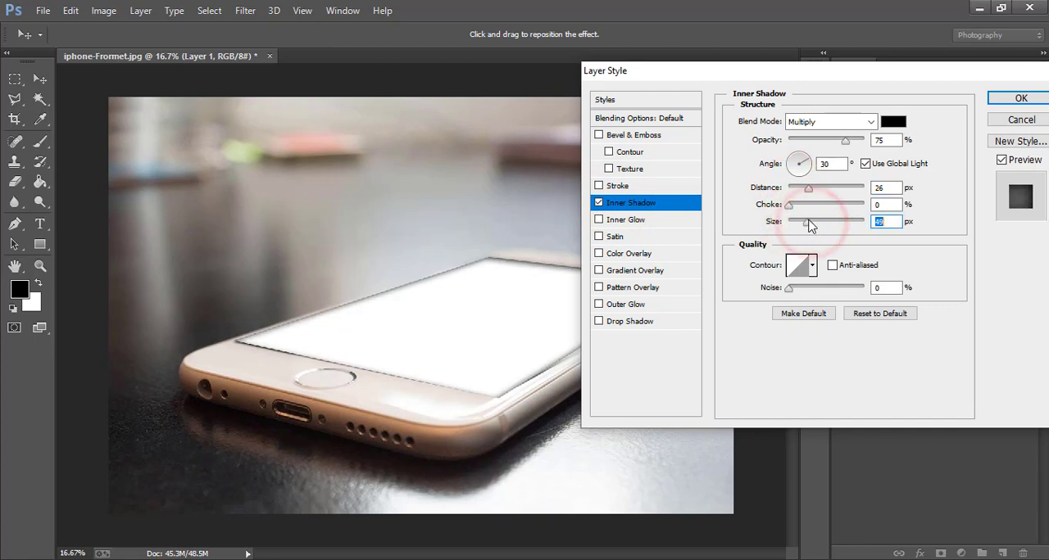
pyautogui.moveTo(803, 187); pyautogui.dragTo(808, 187)
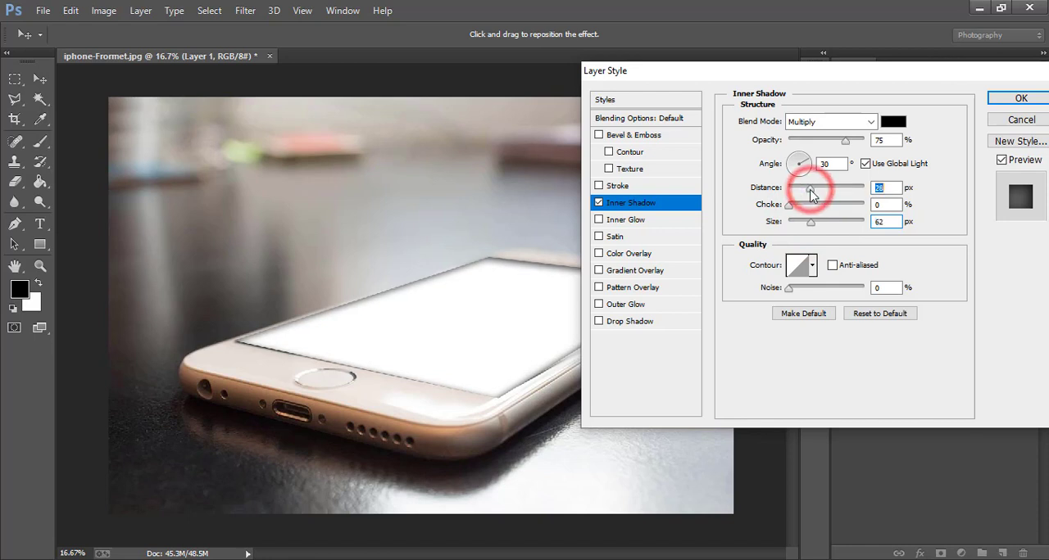
pyautogui.click(1007, 97)
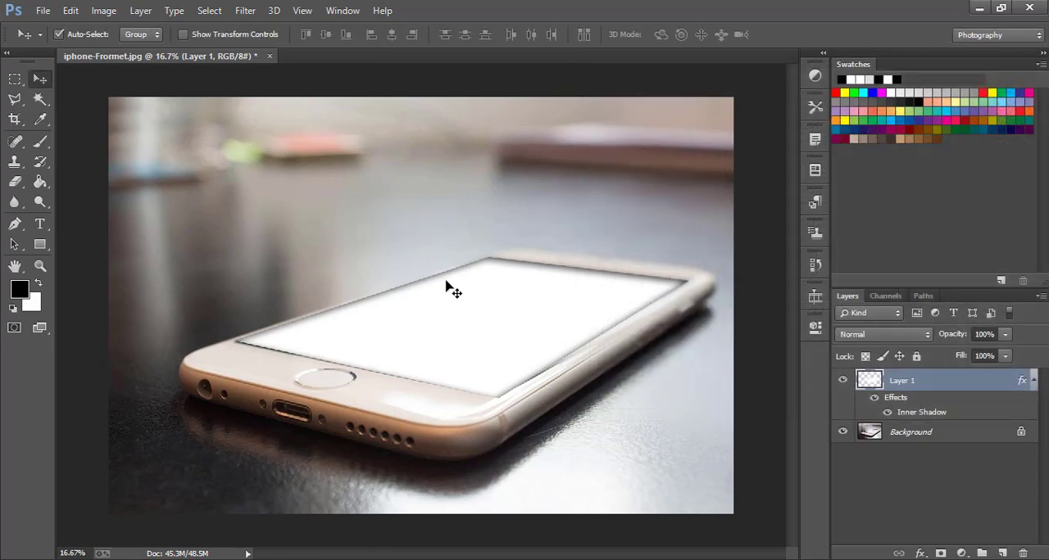
# Open the image sddx (6) and bring it into the phone document as a new layer covering most of the canvas
pyautogui.click(42, 10)
pyautogui.click(59, 39)
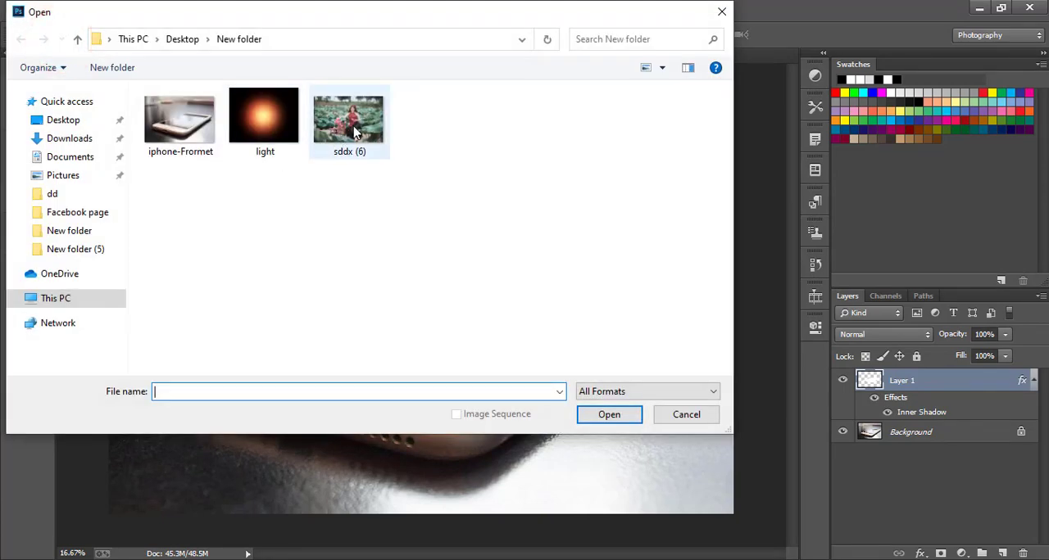
pyautogui.doubleClick(354, 129)
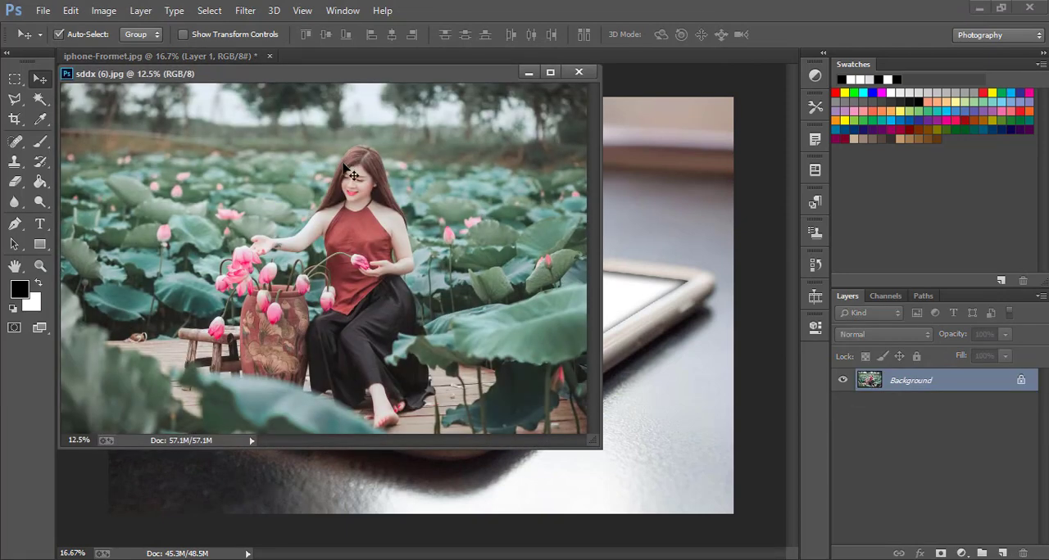
pyautogui.moveTo(352, 175); pyautogui.dragTo(630, 301)
pyautogui.click(581, 74)
pyautogui.moveTo(568, 250); pyautogui.dragTo(470, 139)
pyautogui.moveTo(486, 227); pyautogui.dragTo(435, 320)
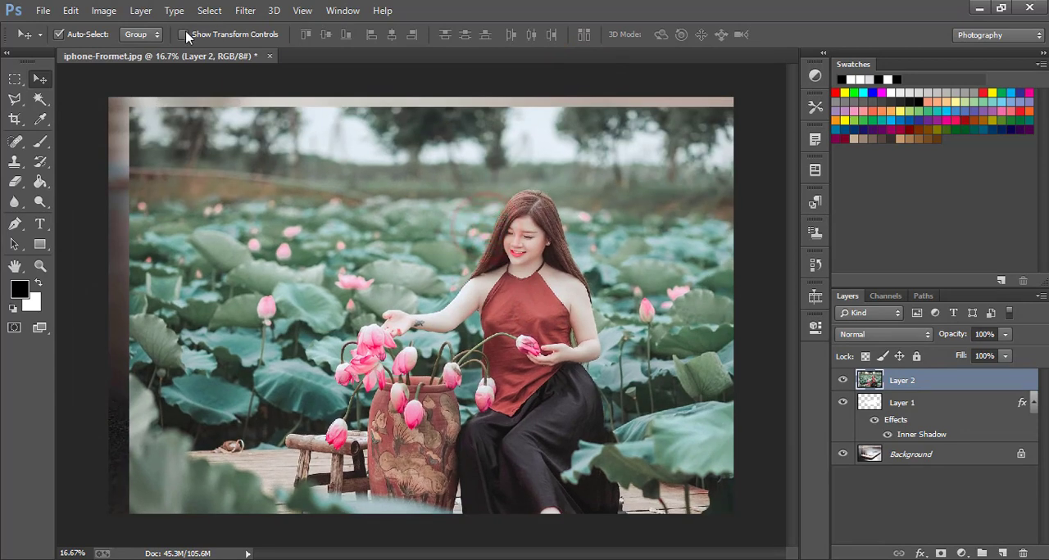
# Scale the lotus photo down to about 58.35% width and 49.42% height and position it over the phone
pyautogui.moveTo(129, 107); pyautogui.dragTo(437, 327)
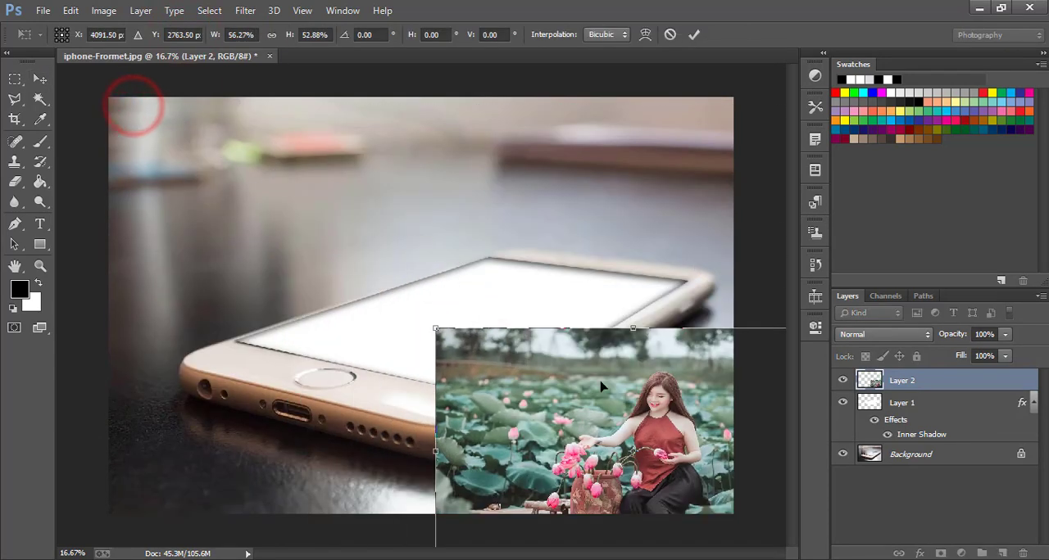
pyautogui.moveTo(620, 428); pyautogui.dragTo(459, 210)
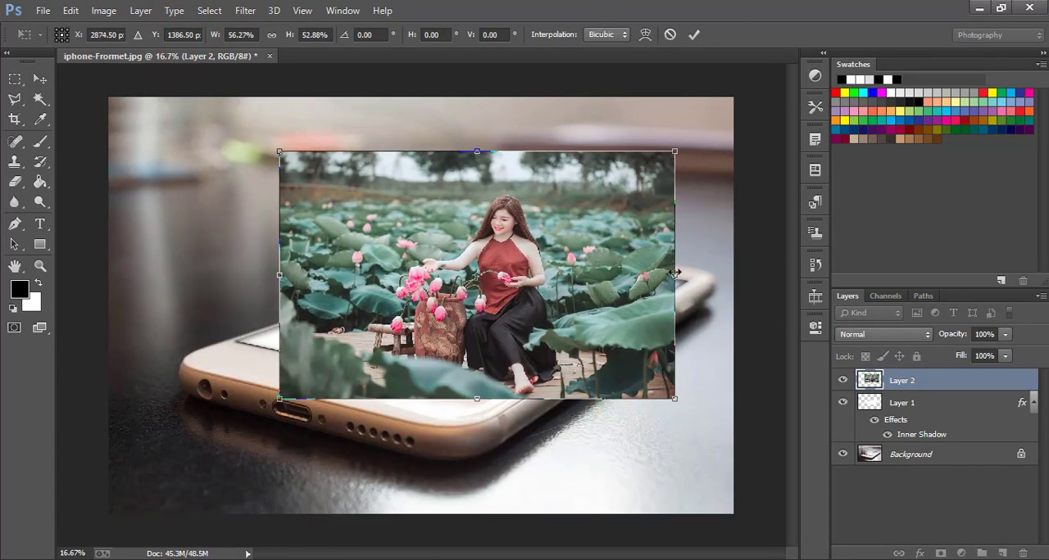
pyautogui.moveTo(675, 274); pyautogui.dragTo(689, 274)
pyautogui.moveTo(571, 270); pyautogui.dragTo(548, 272)
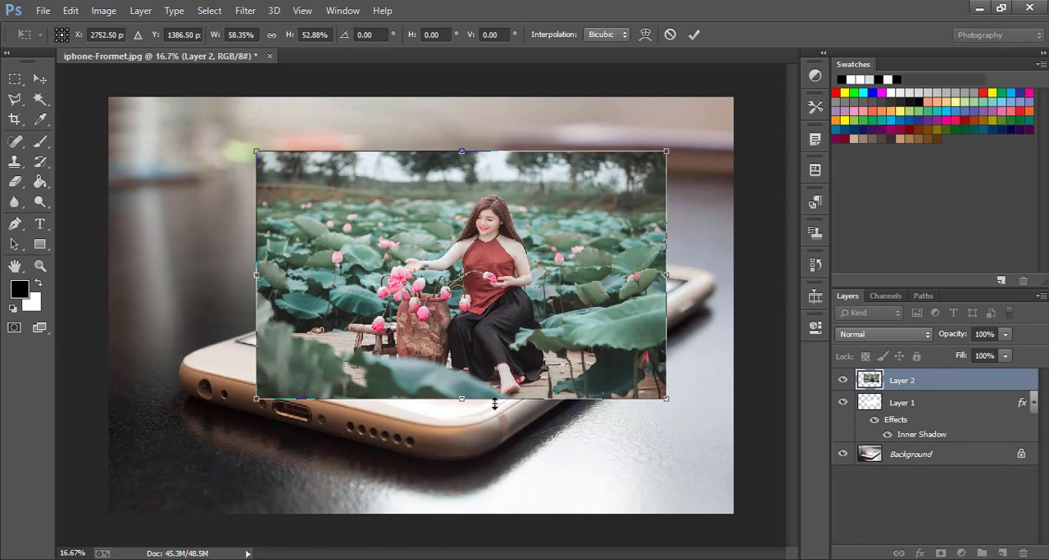
pyautogui.moveTo(471, 401); pyautogui.dragTo(469, 388)
pyautogui.moveTo(551, 321); pyautogui.dragTo(541, 322)
# Stretch the lotus photo to about 63.93% width and 64.45% height, extending up to the canvas's upper edge, and apply the transformation
pyautogui.click(661, 269)
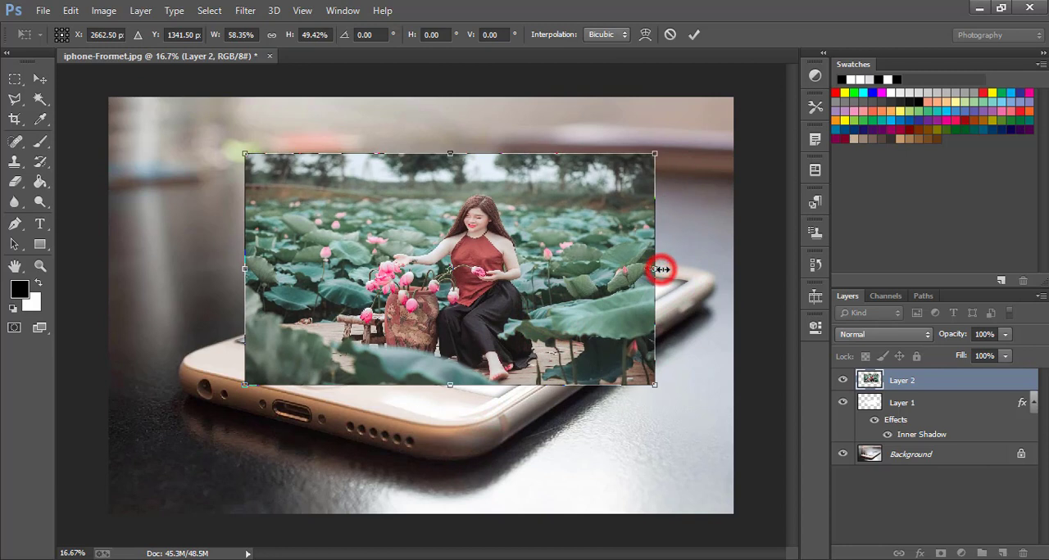
pyautogui.moveTo(241, 269); pyautogui.dragTo(236, 269)
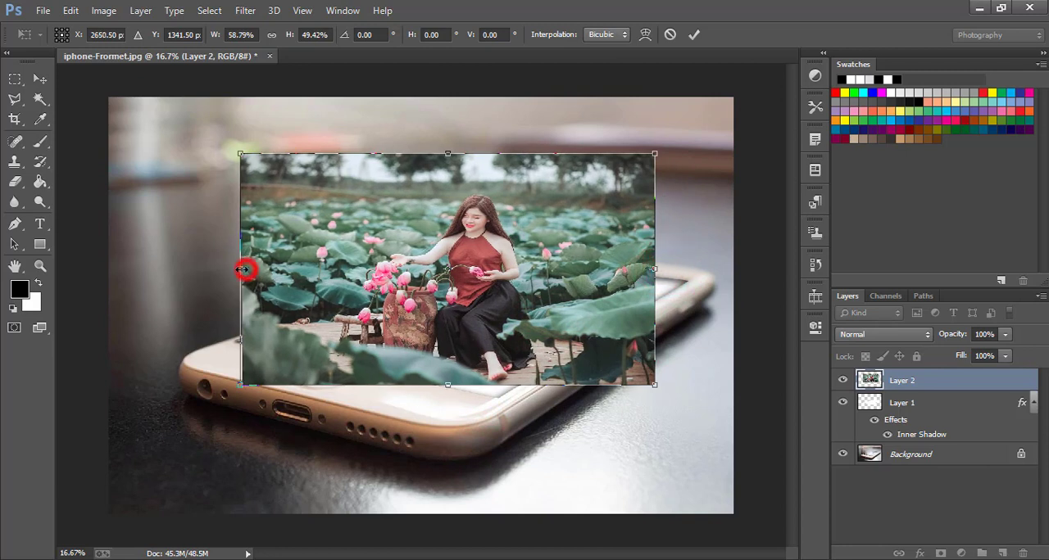
pyautogui.moveTo(443, 386); pyautogui.dragTo(446, 400)
pyautogui.moveTo(655, 279); pyautogui.dragTo(621, 284)
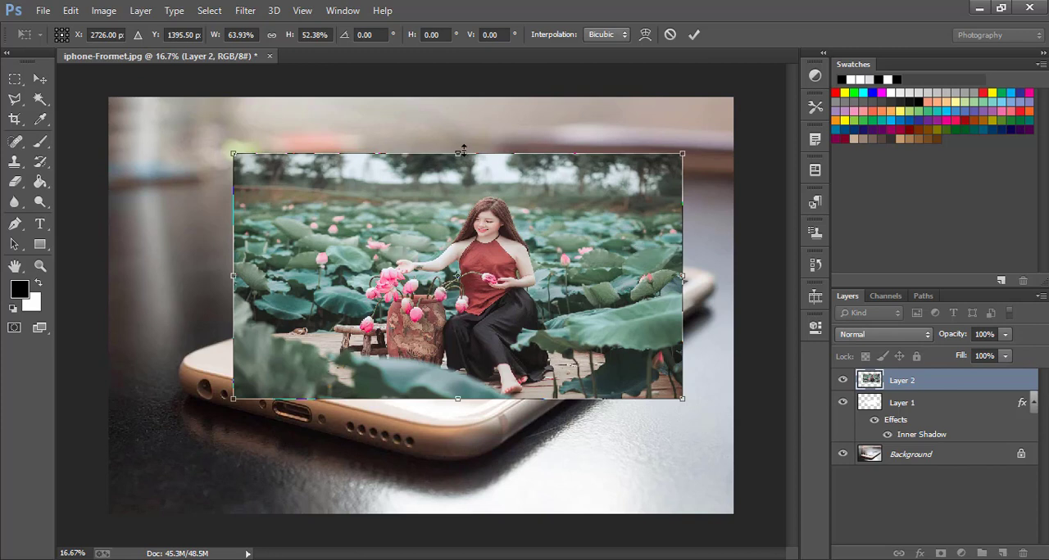
pyautogui.moveTo(462, 150); pyautogui.dragTo(459, 96)
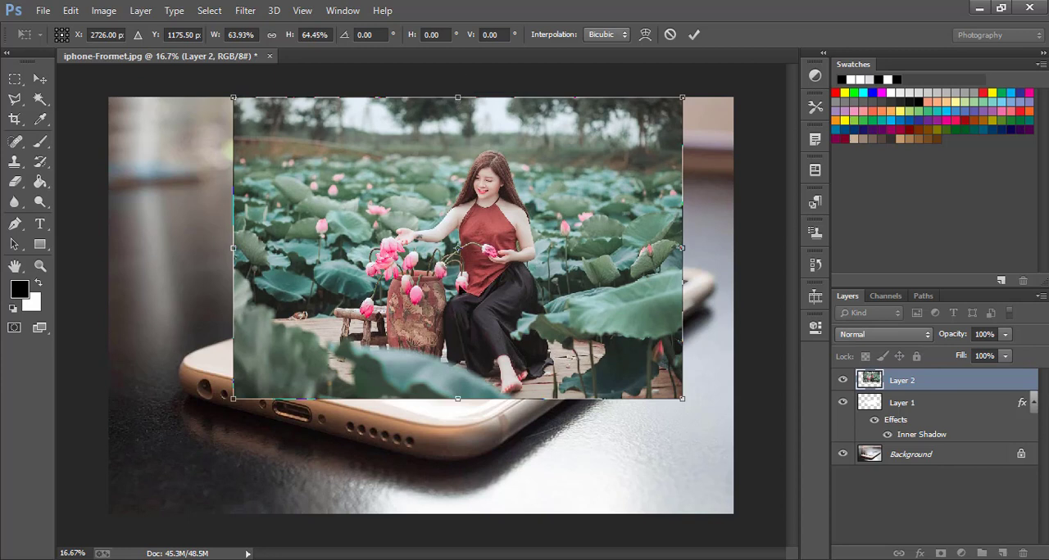
pyautogui.click(39, 79)
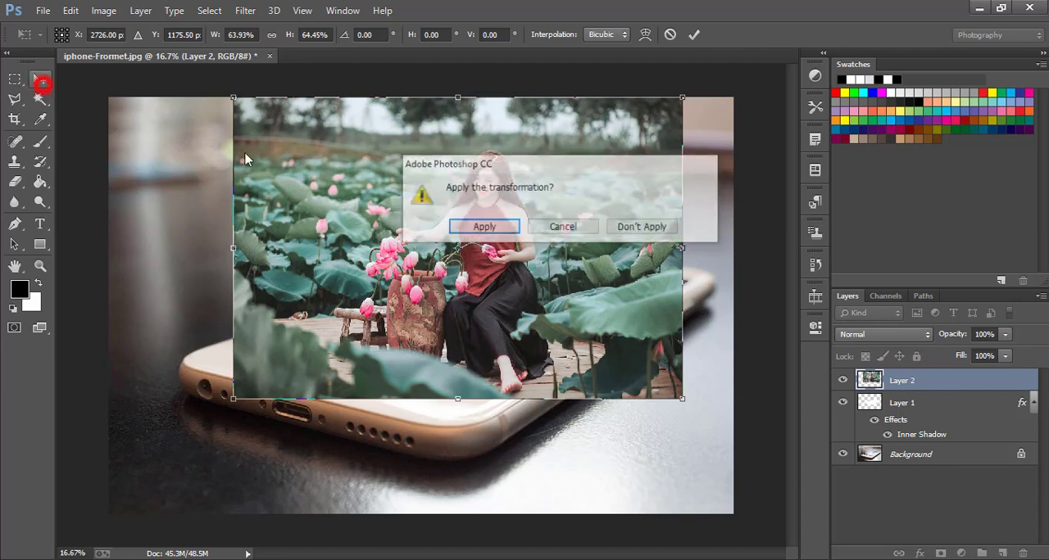
pyautogui.click(482, 225)
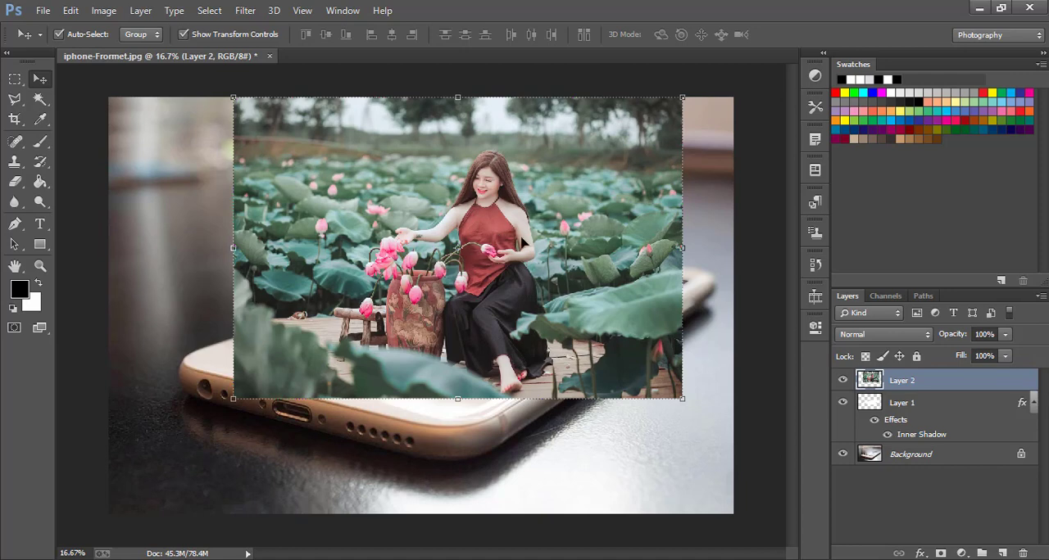
# Clip Layer 2 to the white phone screen on Layer 1 and turn off the transform controls
pyautogui.rightClick(922, 387)
pyautogui.click(660, 275)
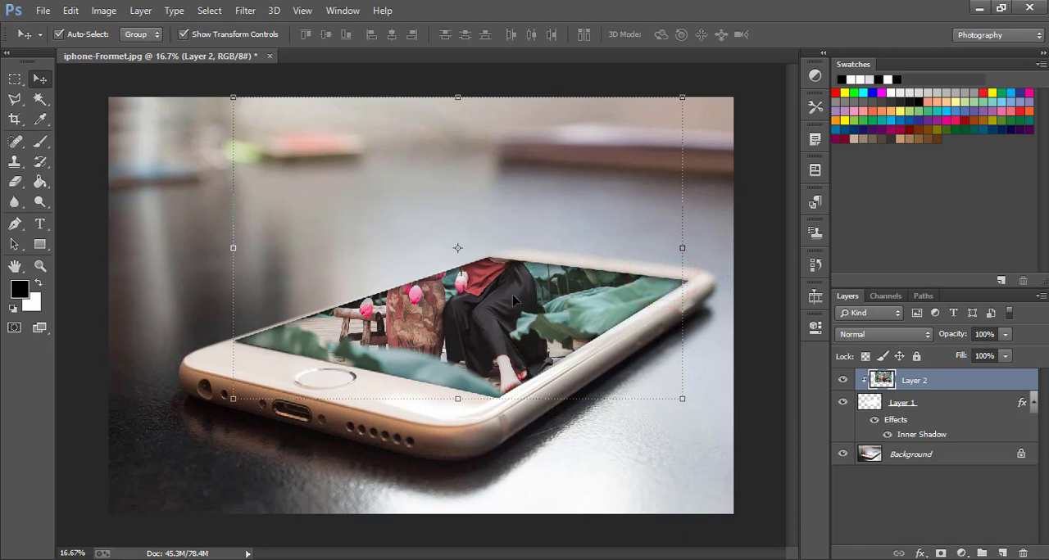
pyautogui.click(183, 34)
# Duplicate Layer 2 and reduce the copy's opacity to about 50%
pyautogui.click(924, 385)
pyautogui.hotkey('ctrl', 'j')
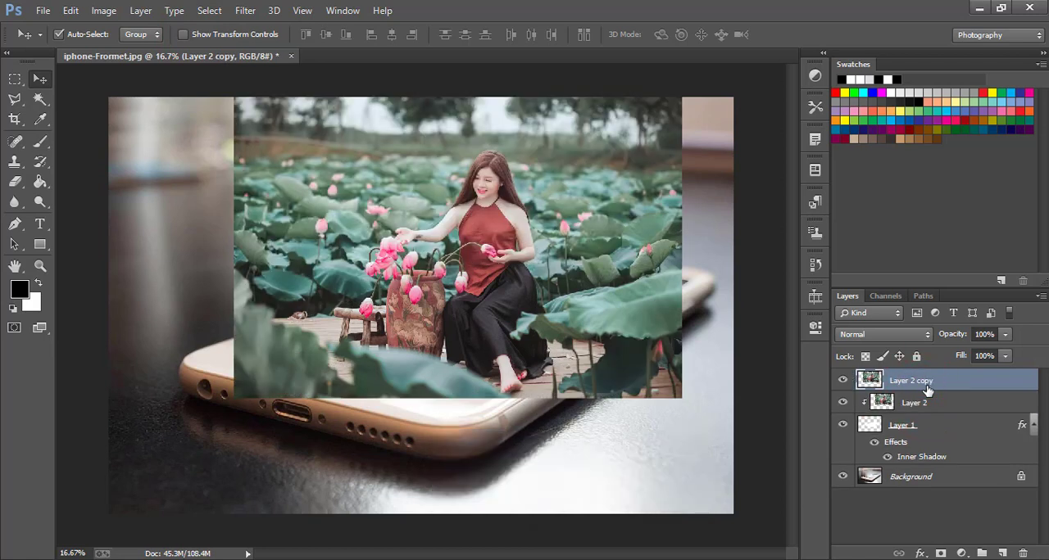
pyautogui.moveTo(965, 336); pyautogui.dragTo(938, 337)
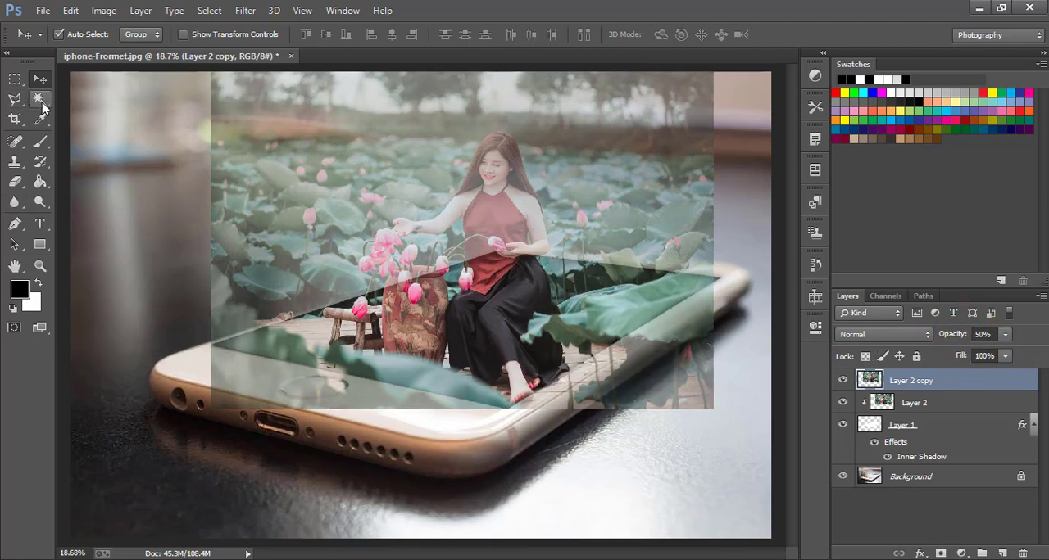
# Select the woman's face, arms, hair and red top on Layer 2 copy with the Quick Selection Tool
pyautogui.click(42, 103)
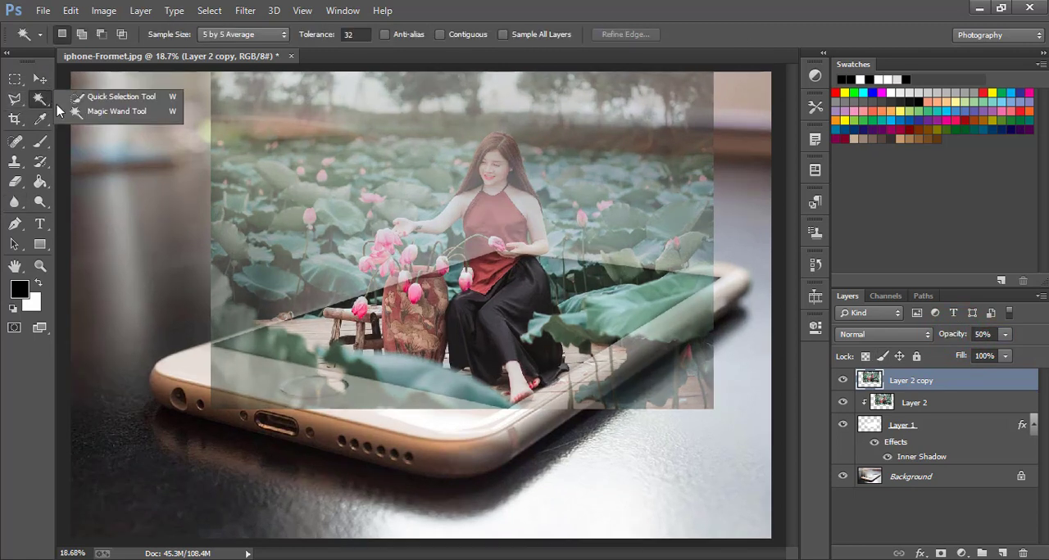
pyautogui.click(95, 98)
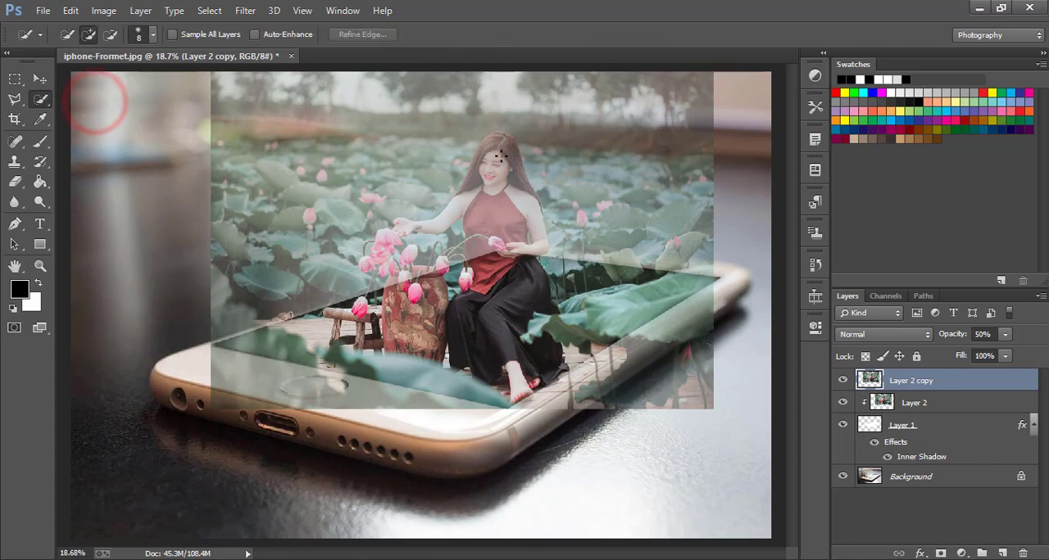
pyautogui.click(504, 148)
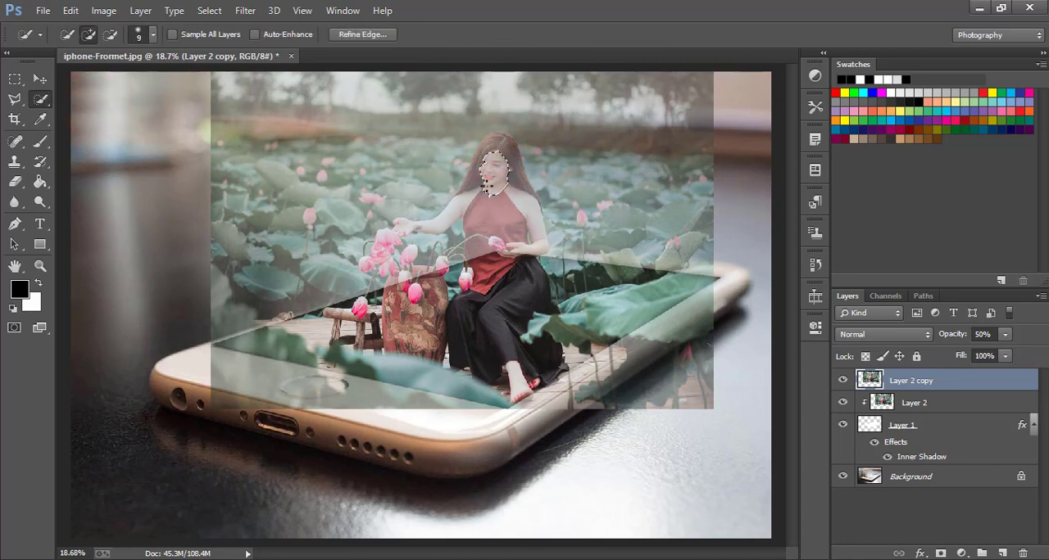
pyautogui.click(486, 181)
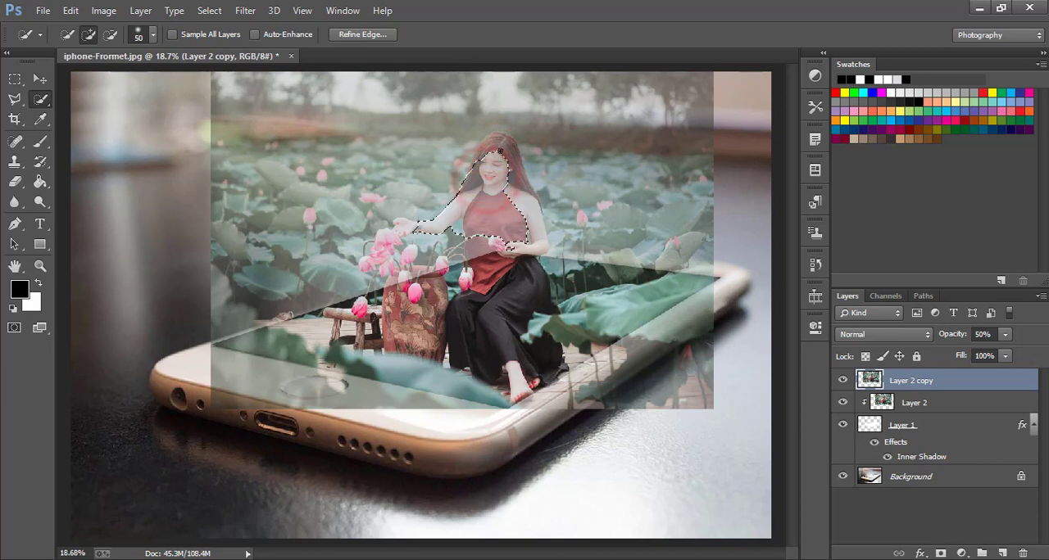
pyautogui.click(492, 145)
pyautogui.click(522, 195)
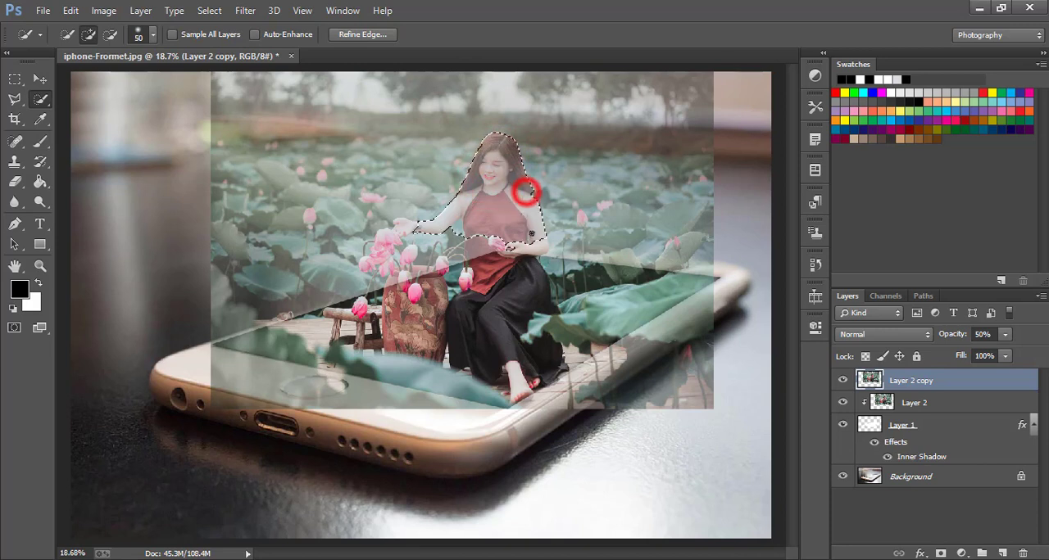
pyautogui.click(485, 245)
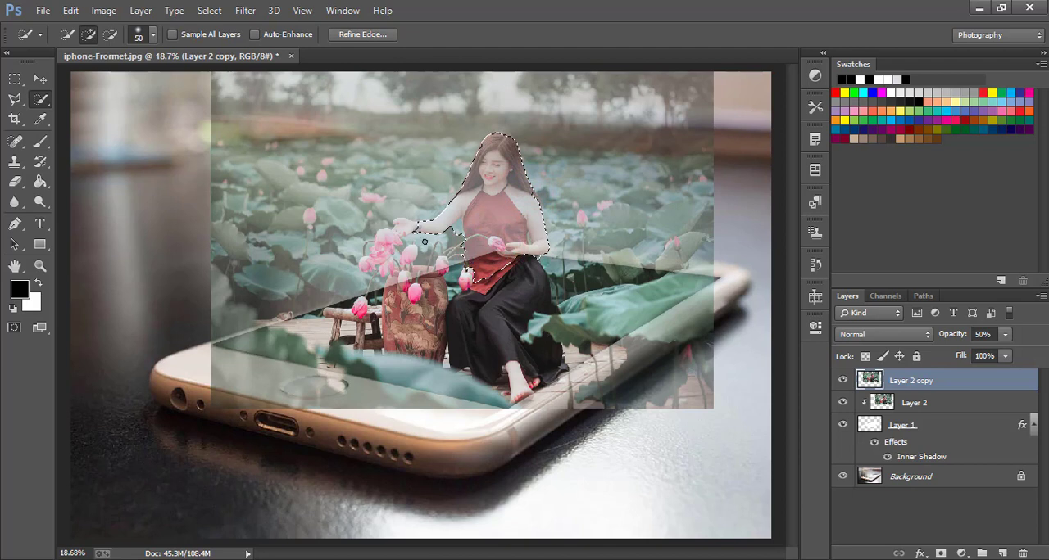
# Add the pink lotus flowers above the vase to the selection and exclude the background gaps between their stems
pyautogui.moveTo(452, 233)
pyautogui.mouseDown()
pyautogui.moveTo(401, 250)
pyautogui.moveTo(383, 242)
pyautogui.moveTo(362, 263)
pyautogui.mouseUp()
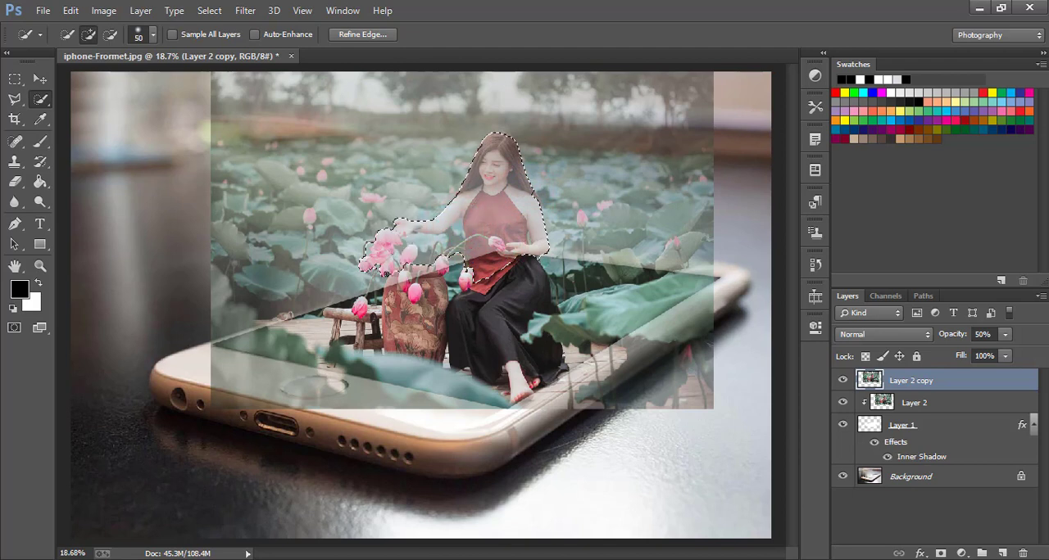
pyautogui.click(391, 277)
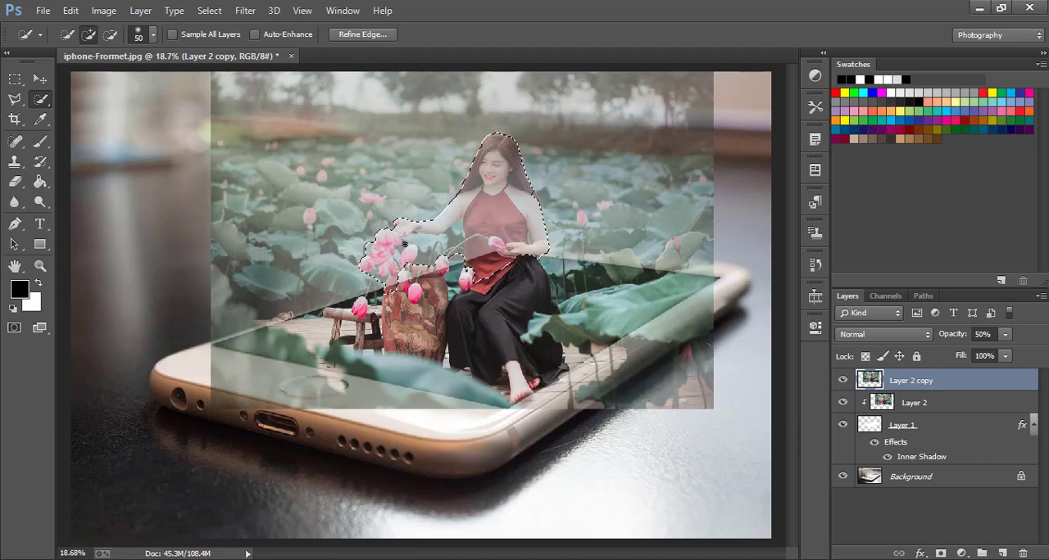
pyautogui.moveTo(405, 244); pyautogui.dragTo(433, 238)
pyautogui.keyDown('alt'); pyautogui.click(426, 246); pyautogui.keyUp('alt')
pyautogui.click(410, 260)
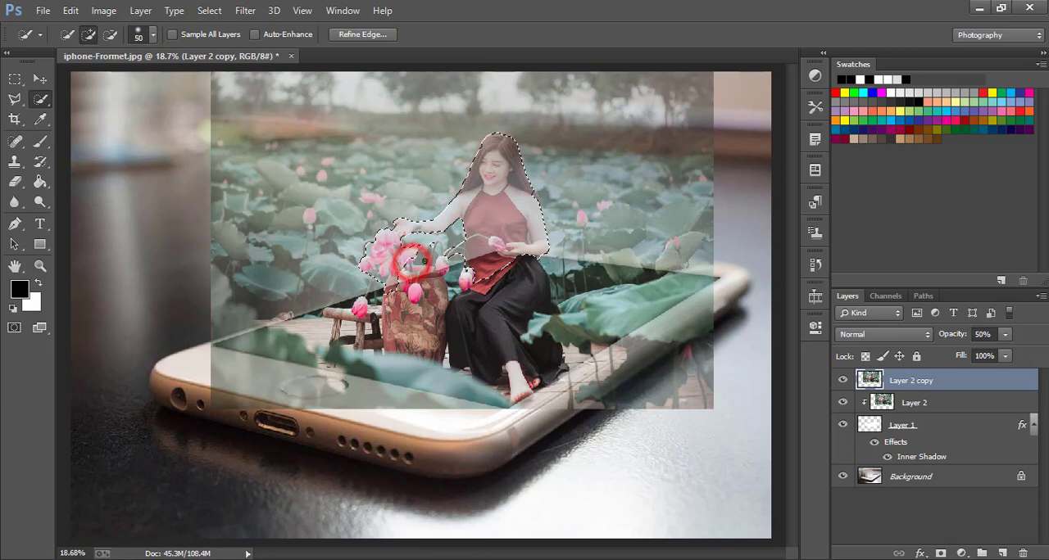
pyautogui.click(404, 263)
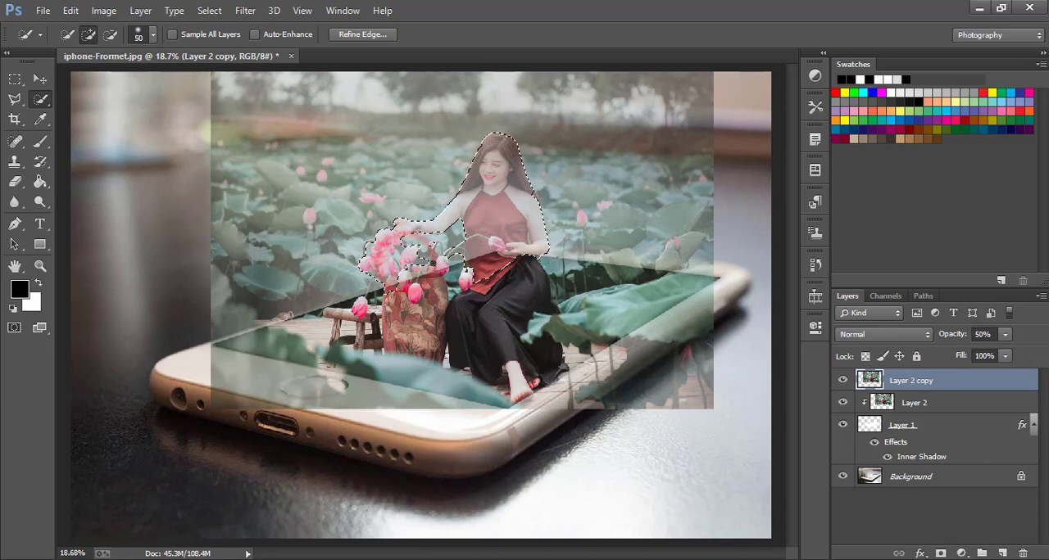
pyautogui.click(412, 264)
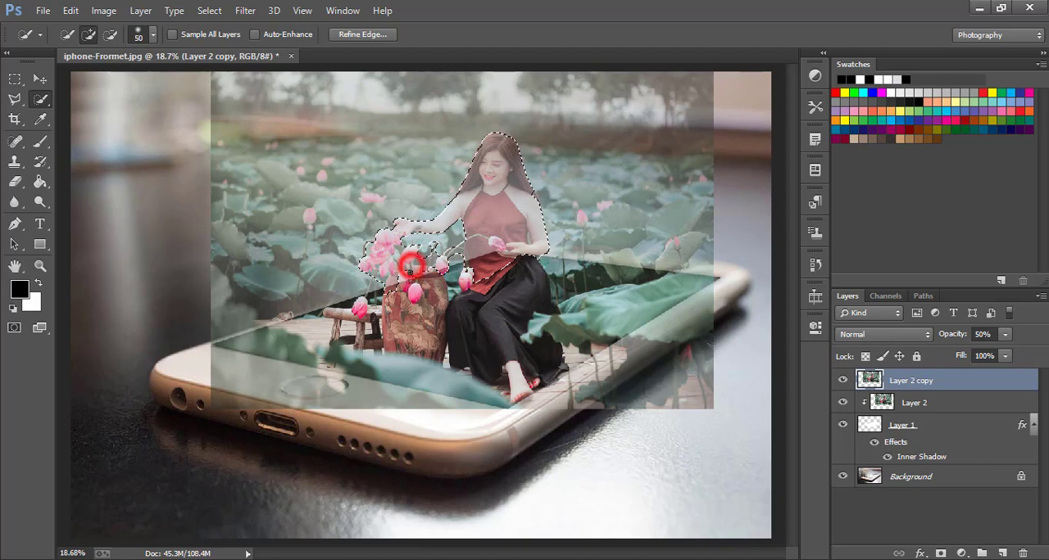
pyautogui.click(420, 272)
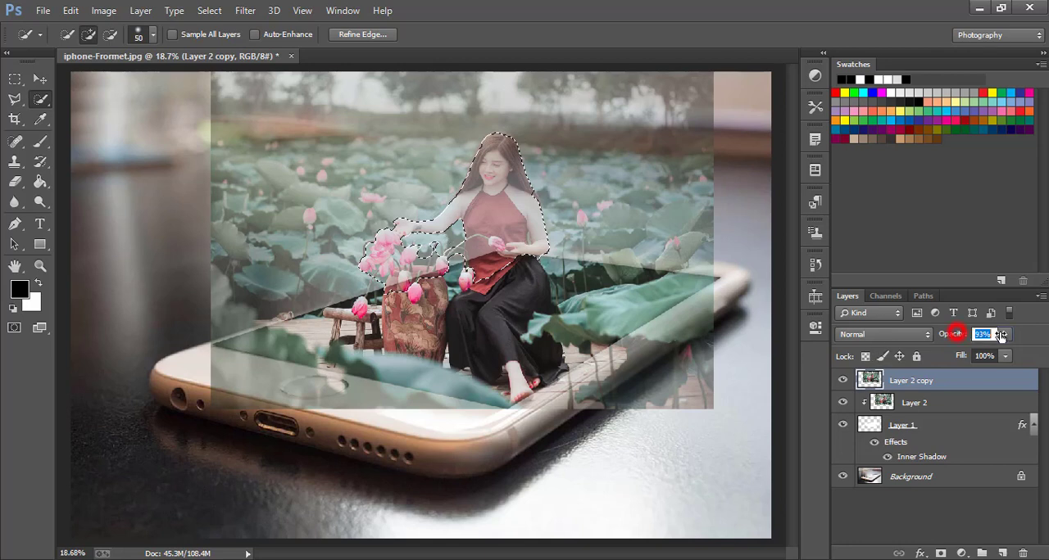
# Restore Layer 2 copy to 100% opacity and start Refine Edge on the selection with the On Layers view
pyautogui.moveTo(999, 335); pyautogui.dragTo(1034, 336)
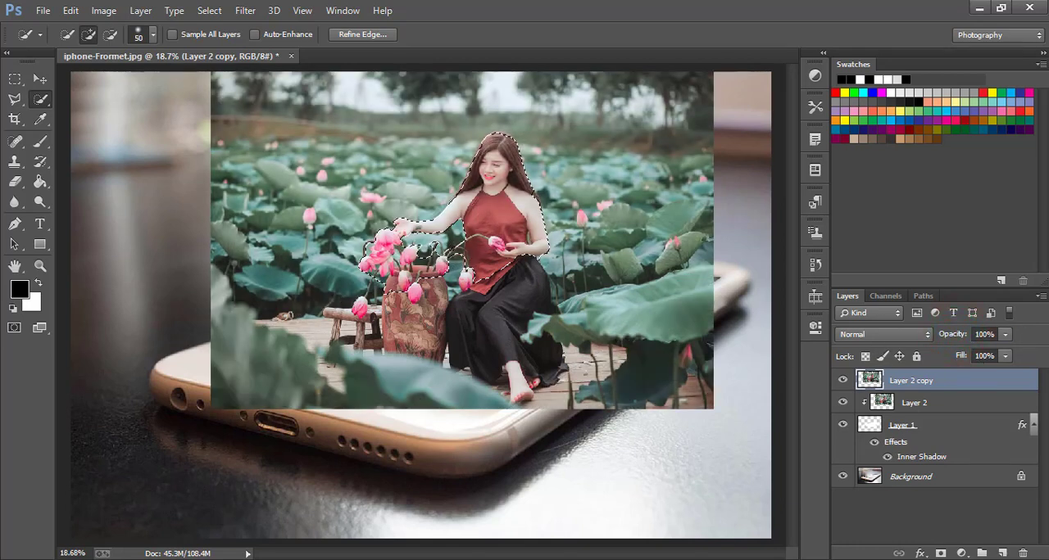
pyautogui.click(358, 34)
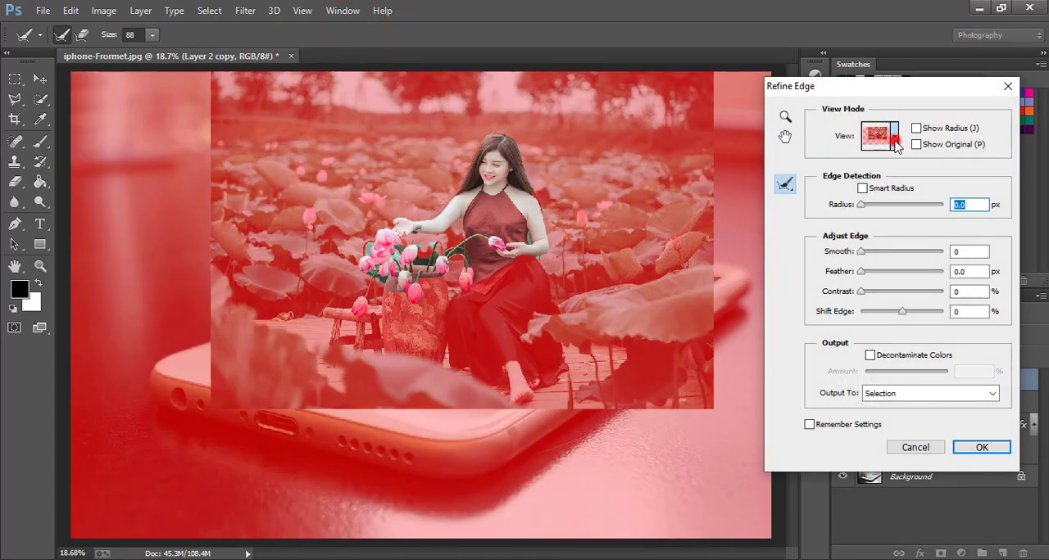
pyautogui.click(894, 141)
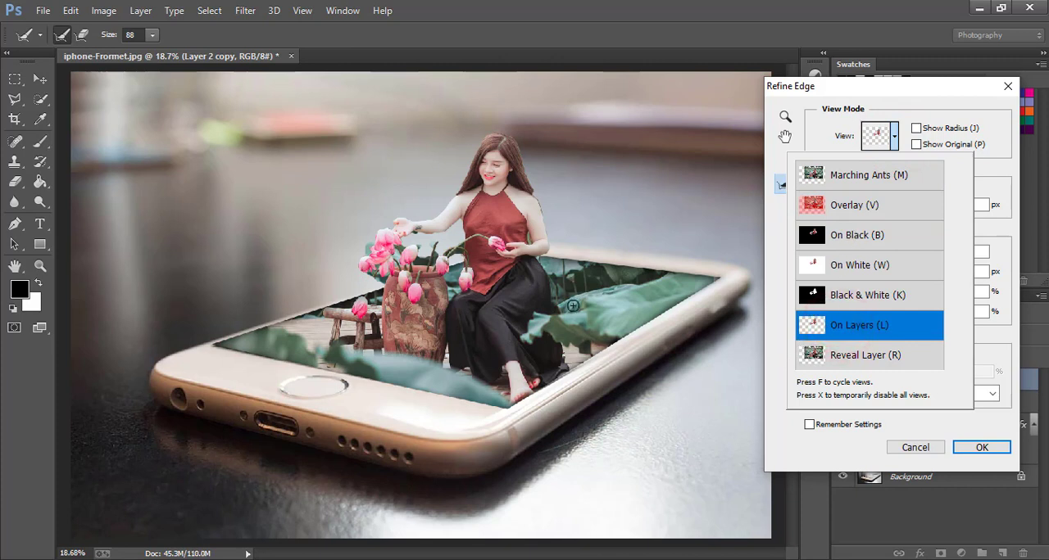
pyautogui.click(893, 139)
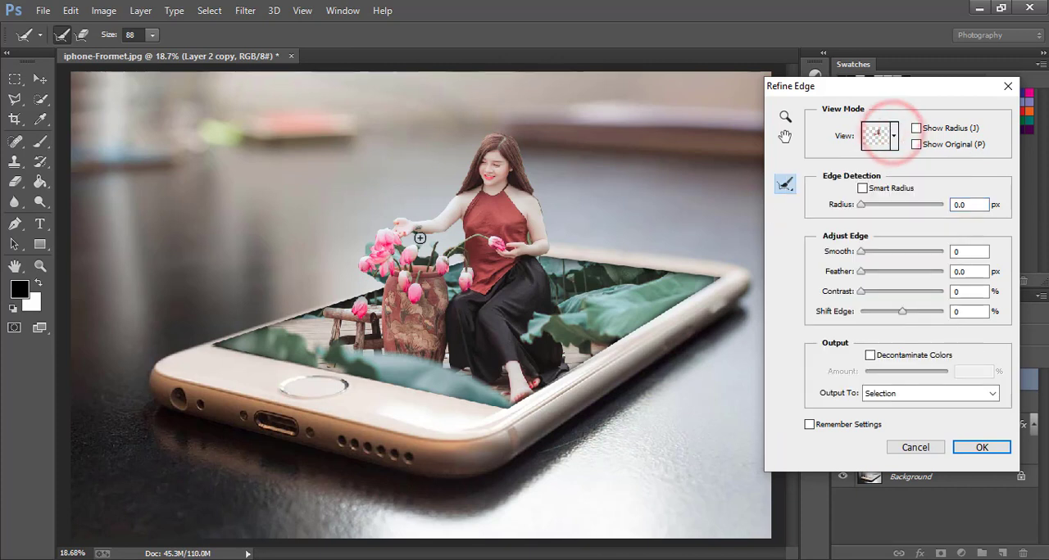
# Brush around the lotus flowers and between their stems with the Refine Radius tool to clear leftover background
pyautogui.click(373, 237)
pyautogui.moveTo(365, 252); pyautogui.dragTo(364, 275)
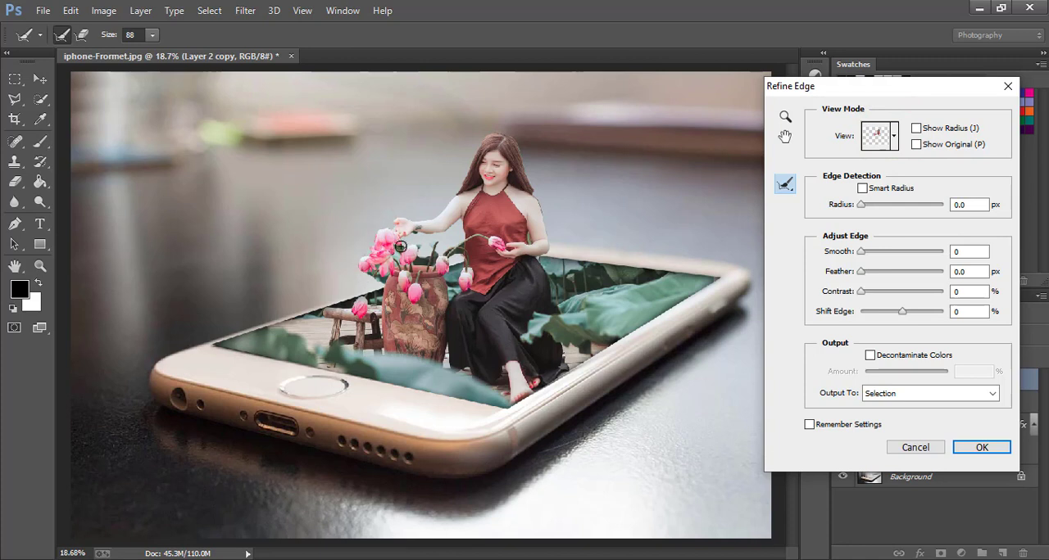
pyautogui.click(406, 244)
pyautogui.moveTo(425, 248); pyautogui.dragTo(430, 265)
pyautogui.click(425, 254)
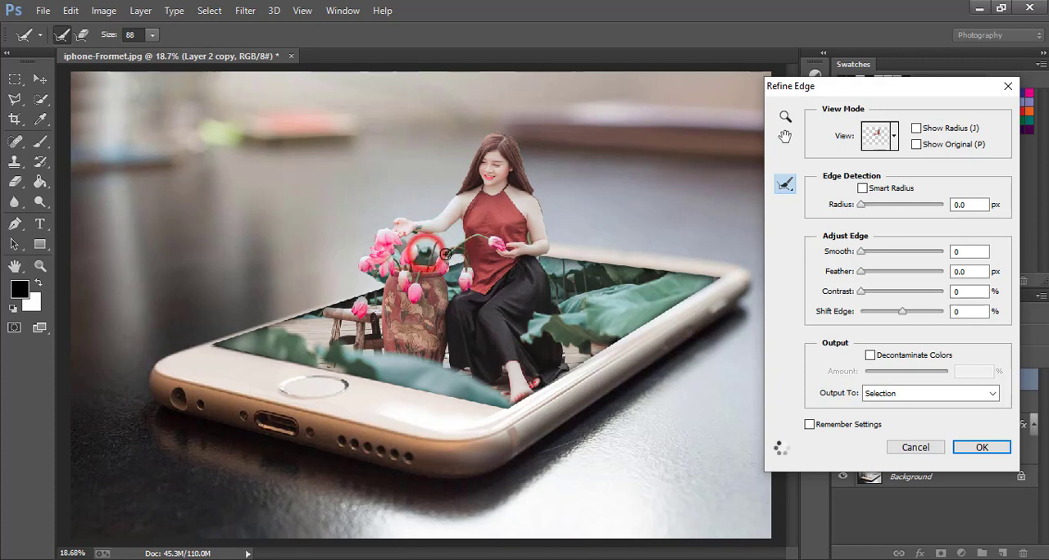
pyautogui.click(368, 276)
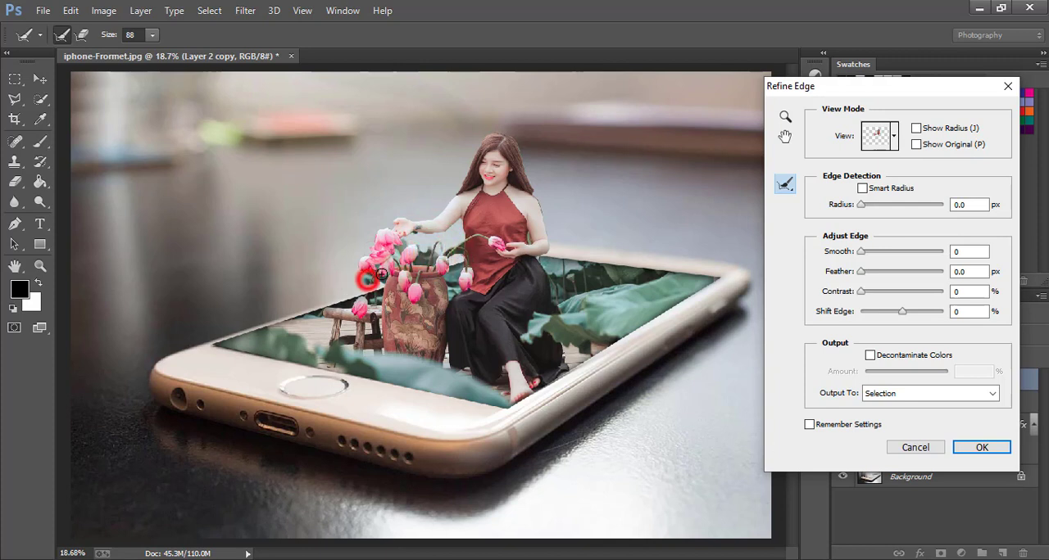
pyautogui.click(376, 283)
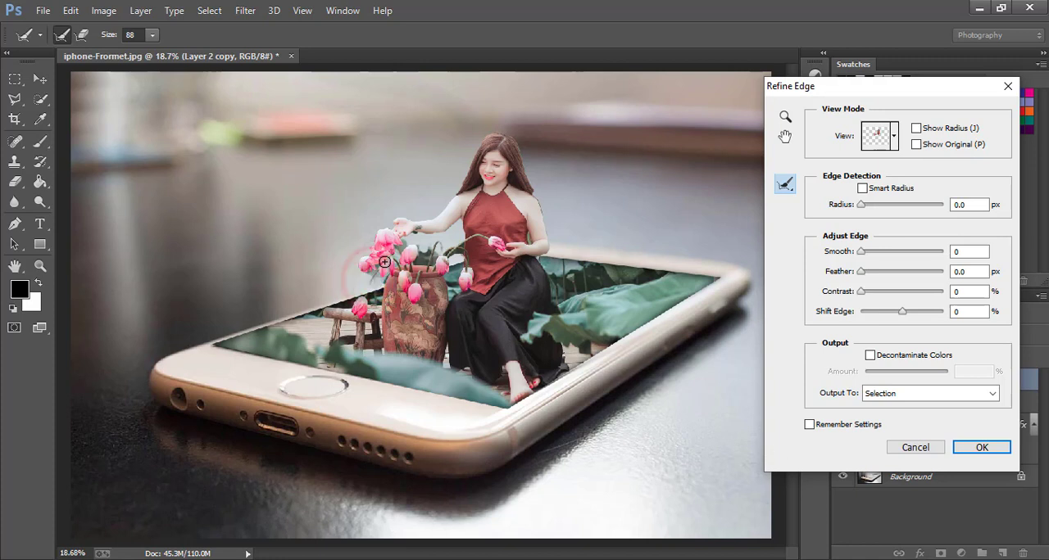
# Erase refinements beside the lower lotus buds and between the stems above the vase, using brush size 35
pyautogui.click(82, 35)
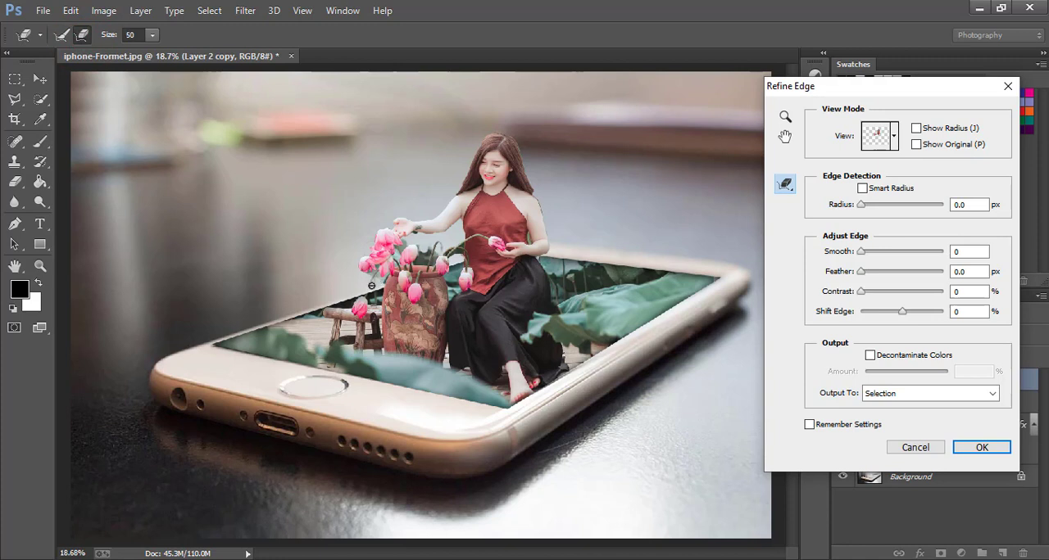
pyautogui.click(369, 284)
pyautogui.click(368, 284)
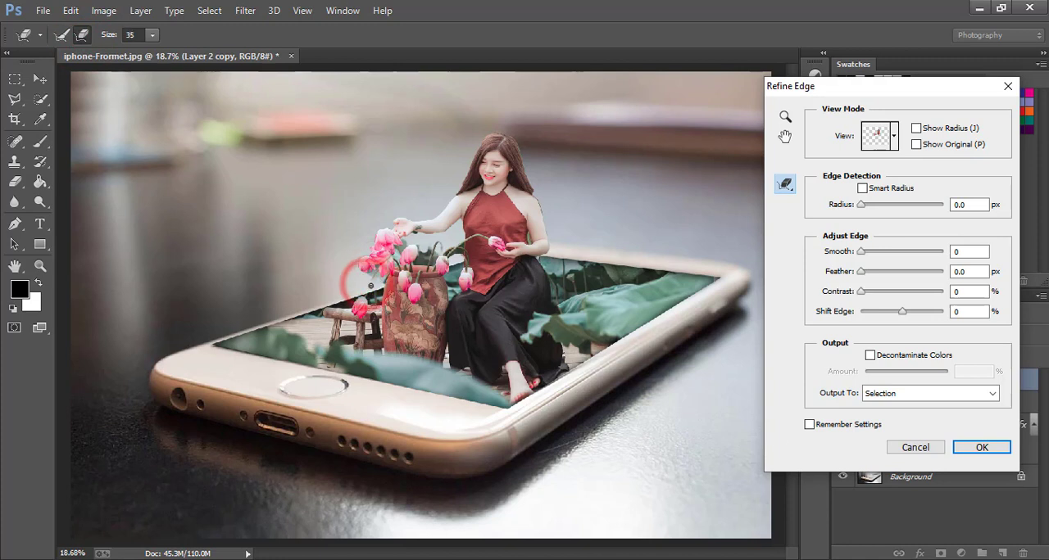
pyautogui.click(368, 281)
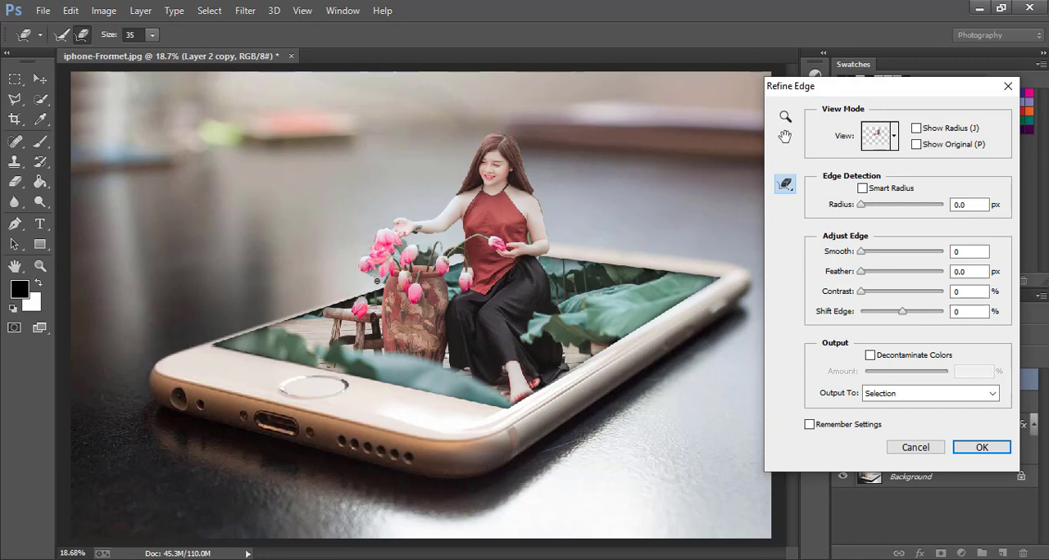
pyautogui.click(427, 247)
pyautogui.click(422, 246)
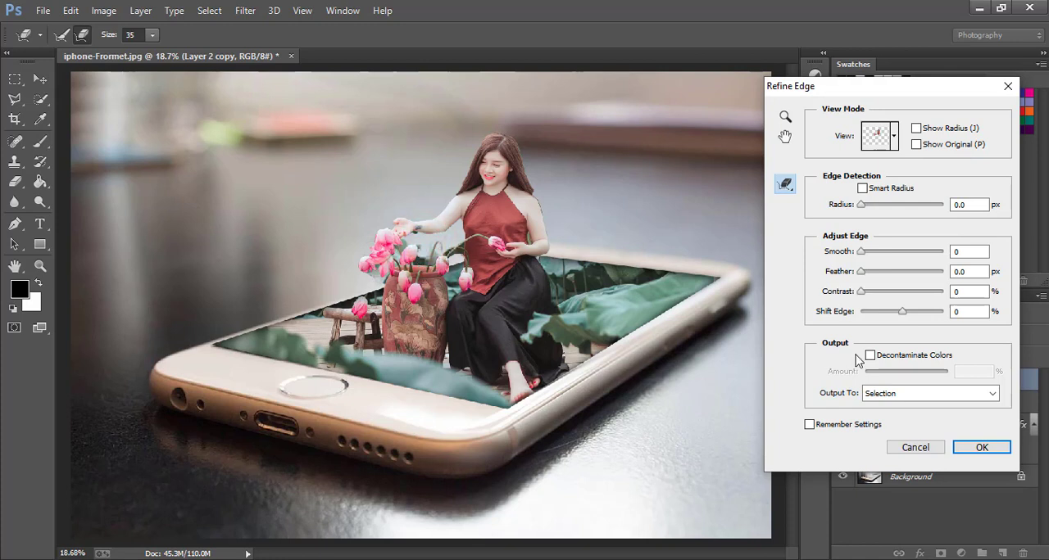
# Adjust the selection edge to Smooth 31, Feather 0.5 px and Contrast 15%
pyautogui.moveTo(860, 274); pyautogui.dragTo(883, 273)
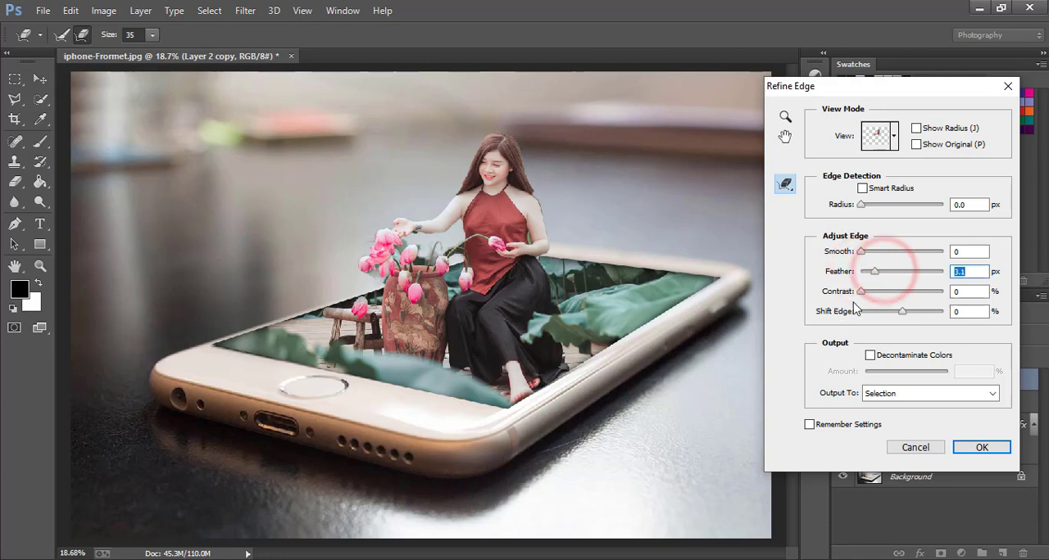
pyautogui.moveTo(877, 297); pyautogui.dragTo(909, 295)
pyautogui.moveTo(862, 255); pyautogui.dragTo(882, 257)
pyautogui.moveTo(908, 295); pyautogui.dragTo(875, 292)
pyautogui.click(872, 288)
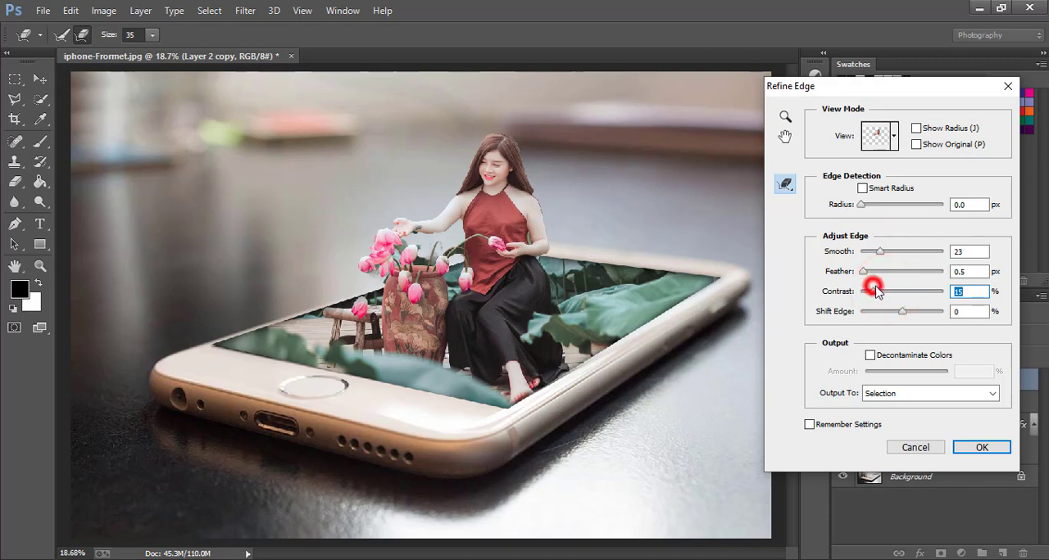
pyautogui.moveTo(877, 256); pyautogui.dragTo(886, 254)
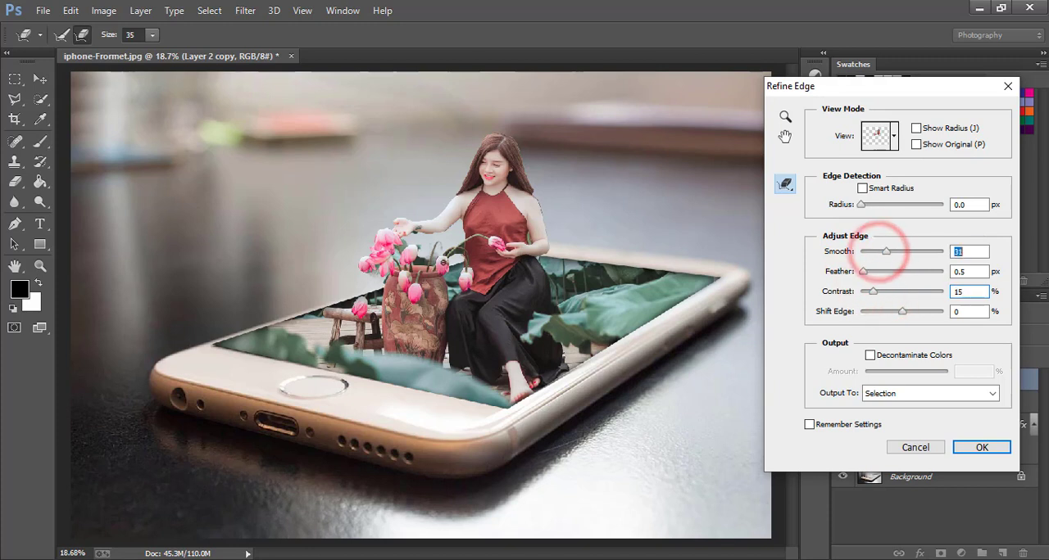
# Refine the edges along both of the woman's arms with the Refine Radius tool at size 35
pyautogui.click(63, 39)
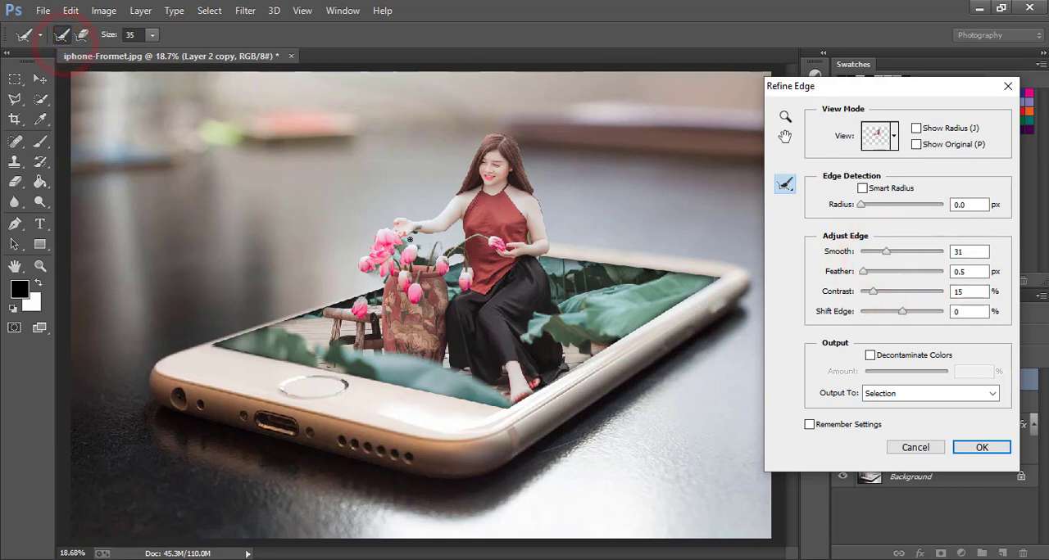
pyautogui.moveTo(412, 234)
pyautogui.mouseDown()
pyautogui.moveTo(398, 230)
pyautogui.moveTo(402, 243)
pyautogui.moveTo(455, 233)
pyautogui.moveTo(473, 215)
pyautogui.mouseUp()
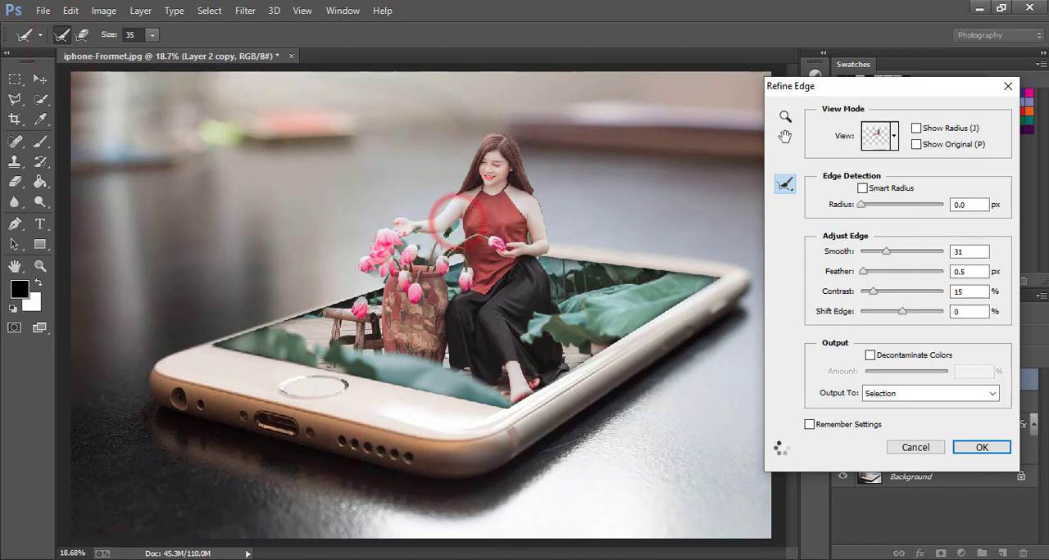
pyautogui.moveTo(537, 199)
pyautogui.mouseDown()
pyautogui.moveTo(557, 229)
pyautogui.moveTo(549, 244)
pyautogui.mouseUp()
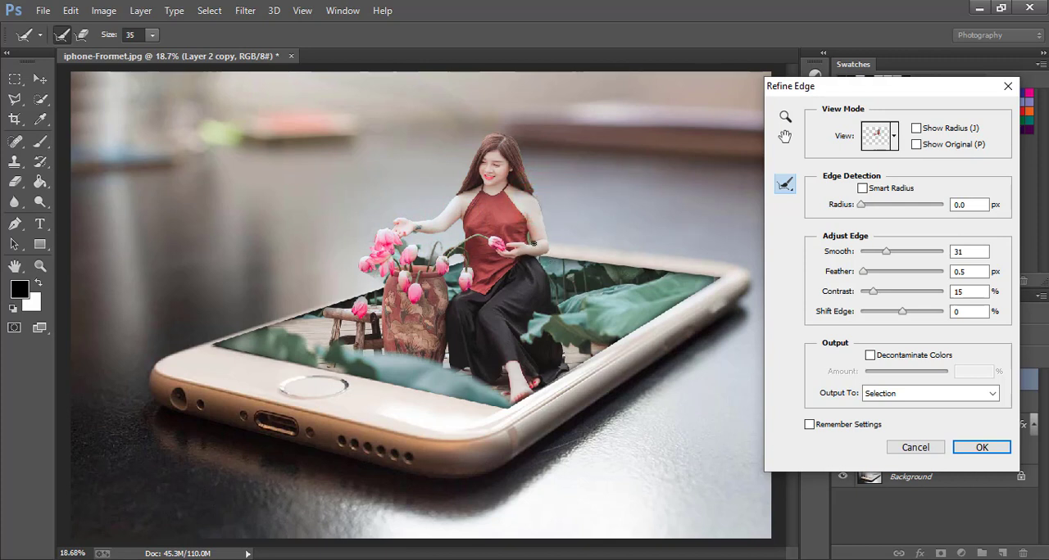
# Output the refined selection to New Layer with Layer Mask and apply it
pyautogui.click(916, 394)
pyautogui.click(911, 447)
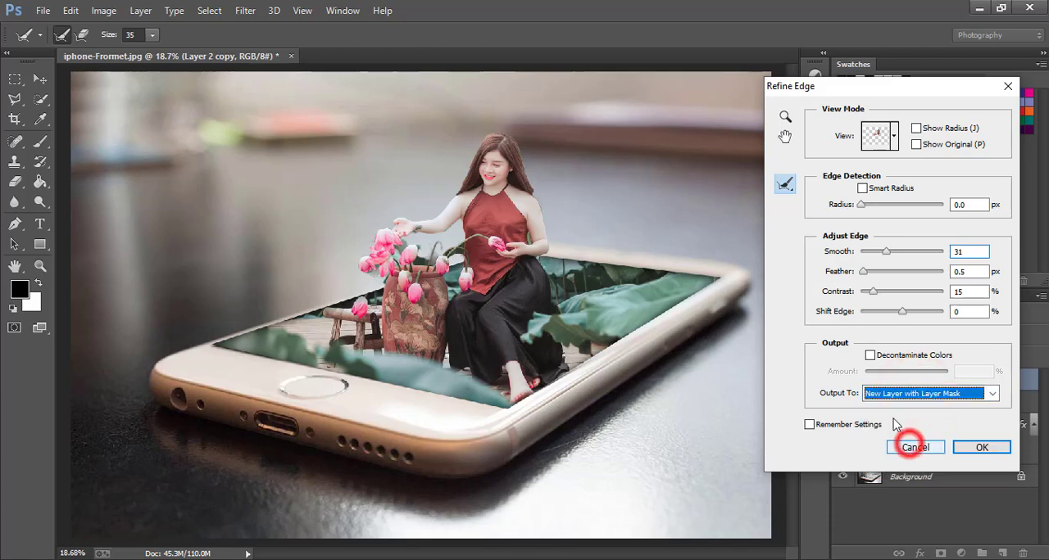
pyautogui.click(1005, 447)
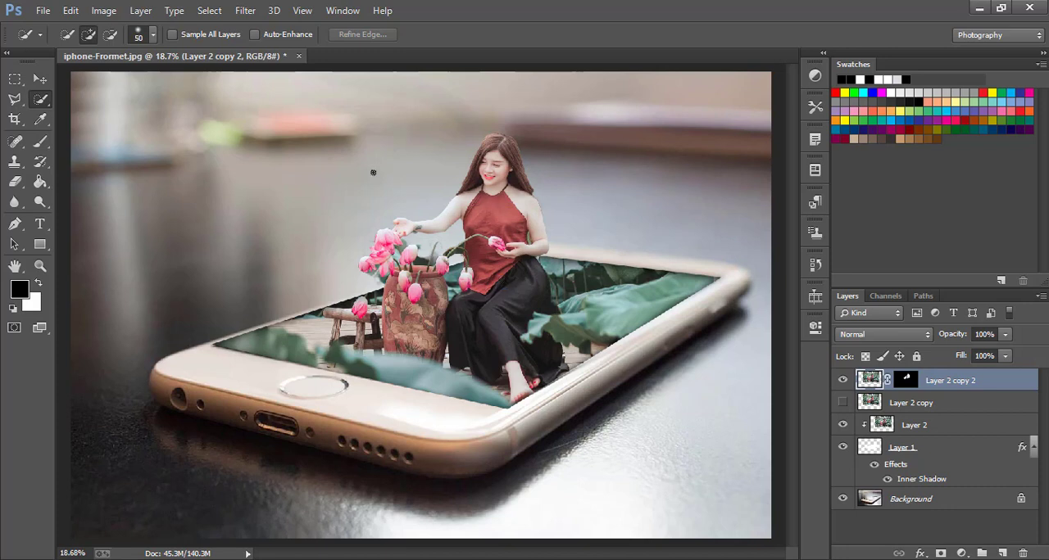
# Open the light image from New folder, copy it into the phone document over the woman's head, and close its source file
pyautogui.click(40, 79)
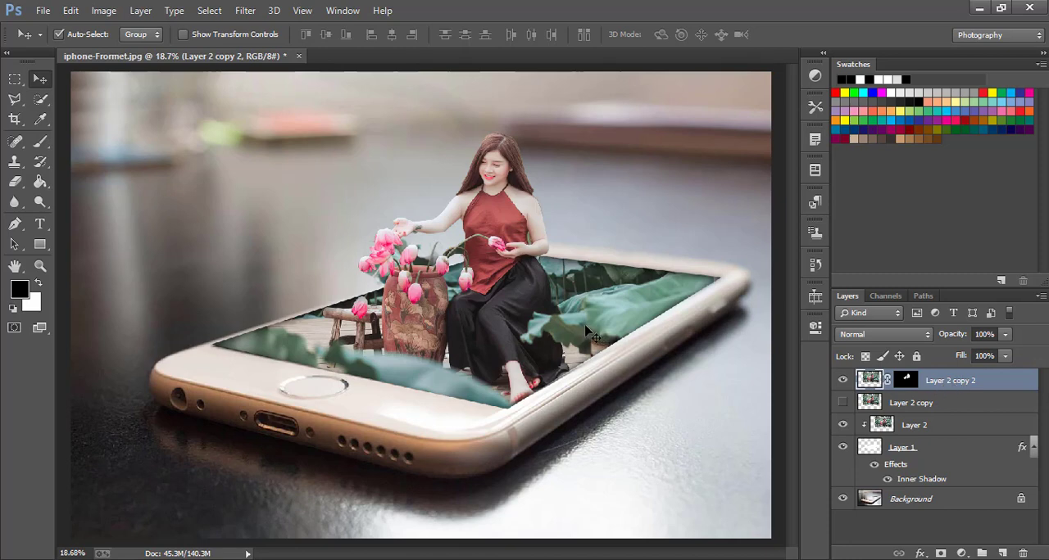
pyautogui.click(43, 10)
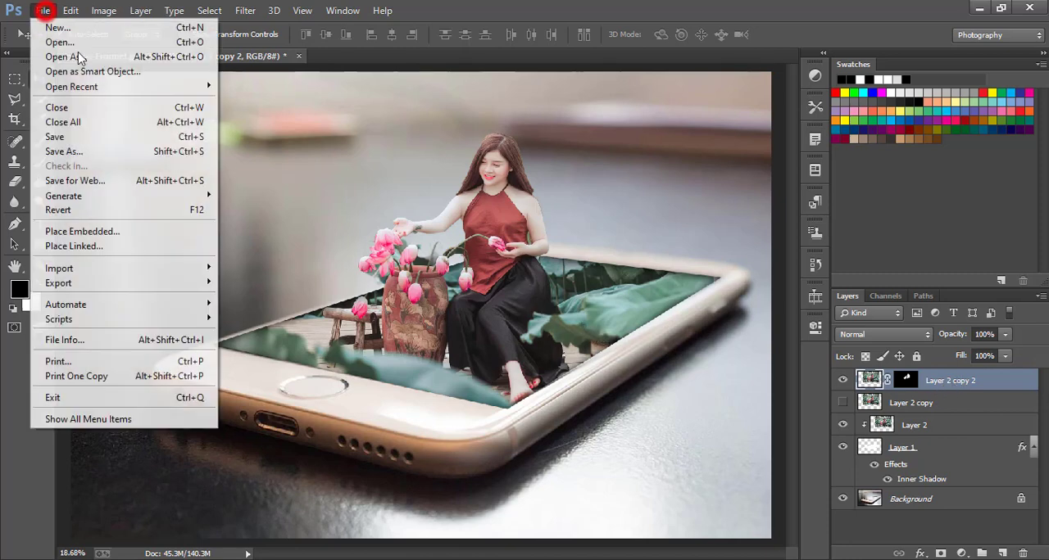
pyautogui.click(65, 44)
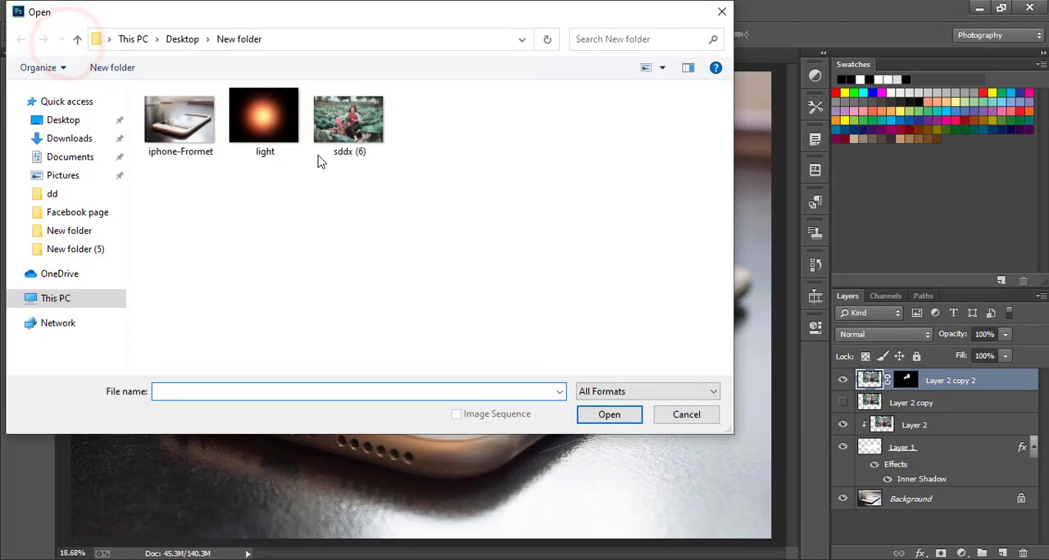
pyautogui.doubleClick(293, 136)
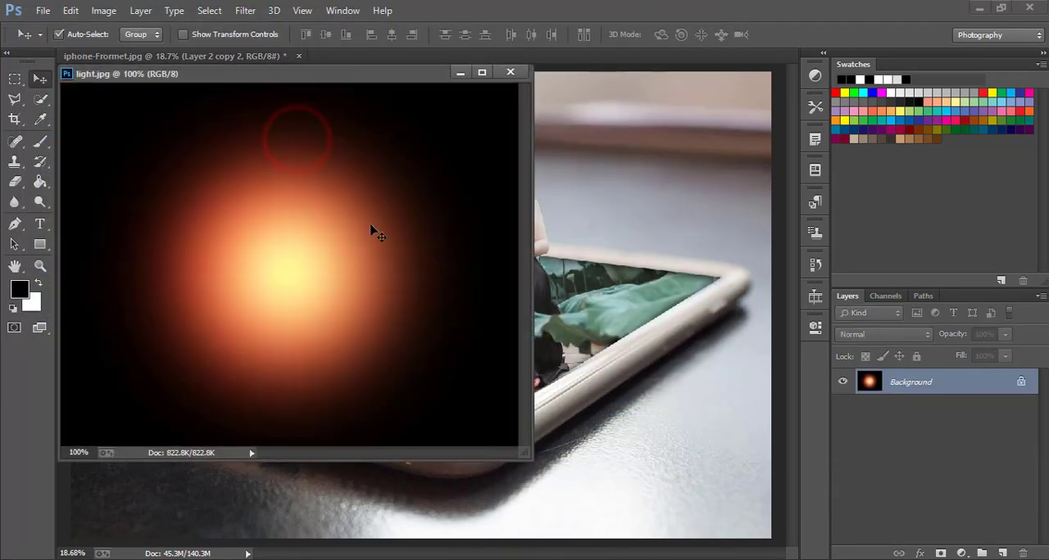
pyautogui.moveTo(344, 213); pyautogui.dragTo(481, 133)
pyautogui.click(507, 73)
# Enlarge the light layer to about 275% width and 277% height, and set its blend mode to Screen
pyautogui.click(210, 33)
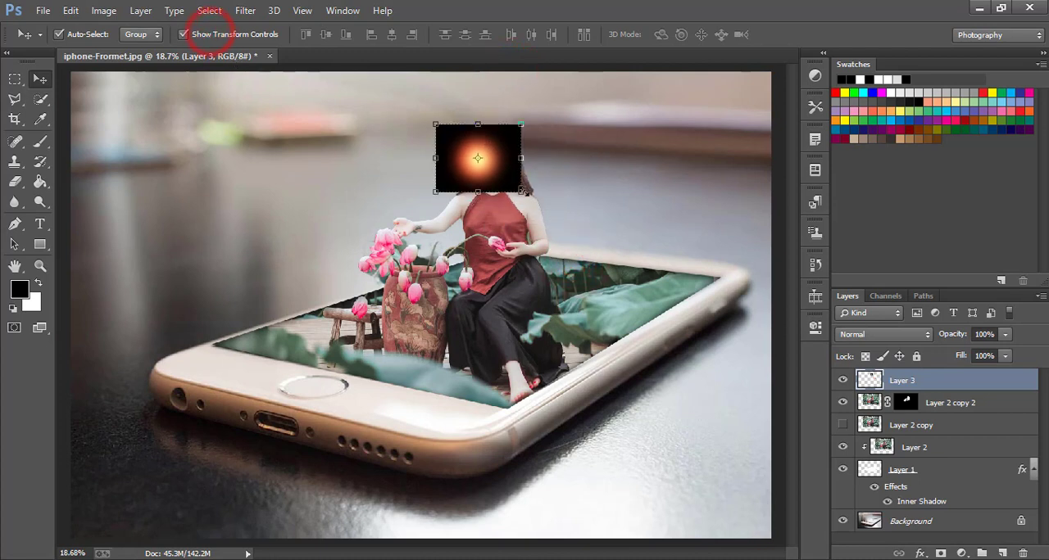
pyautogui.moveTo(522, 192); pyautogui.dragTo(670, 311)
pyautogui.click(39, 79)
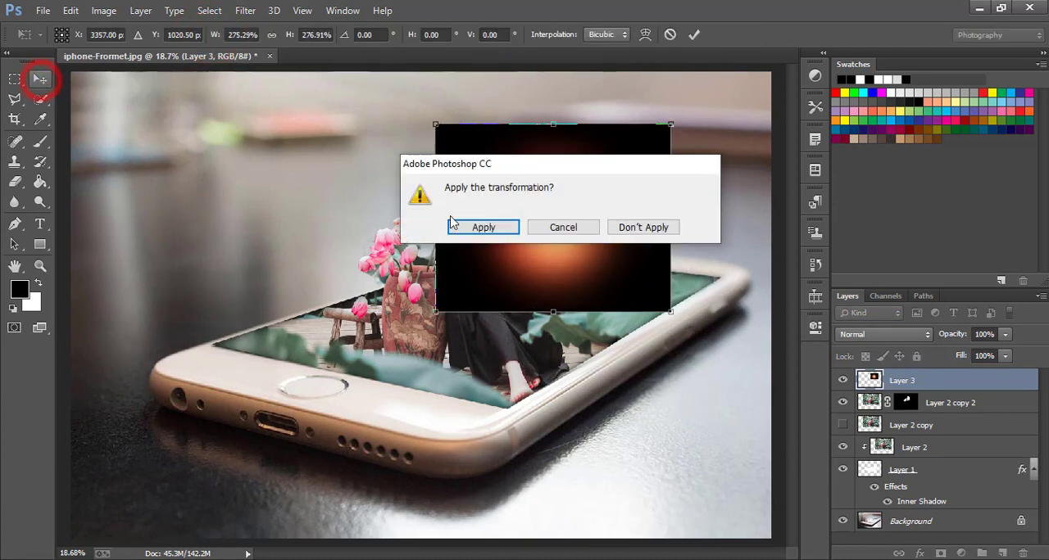
pyautogui.click(452, 224)
pyautogui.click(862, 336)
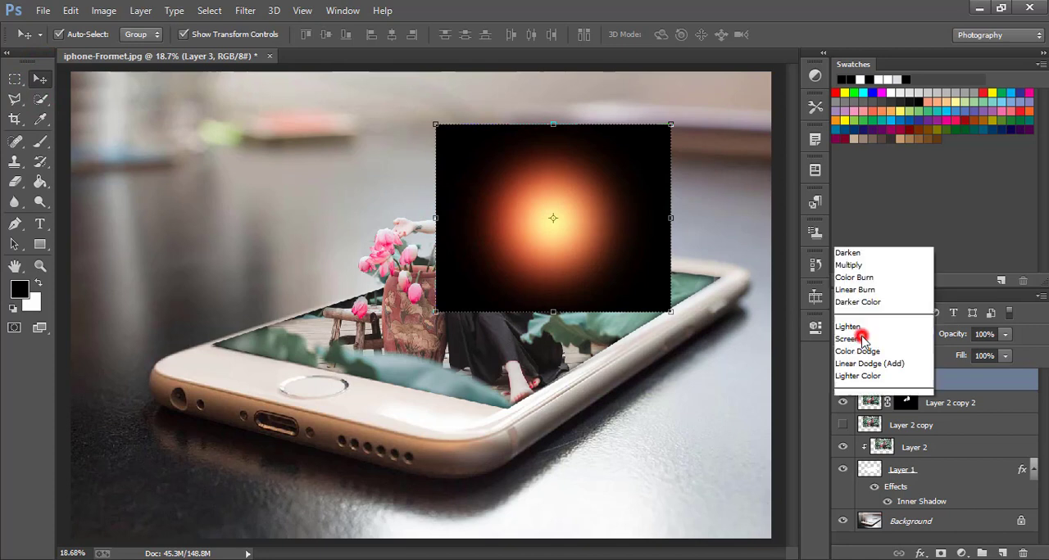
pyautogui.click(850, 131)
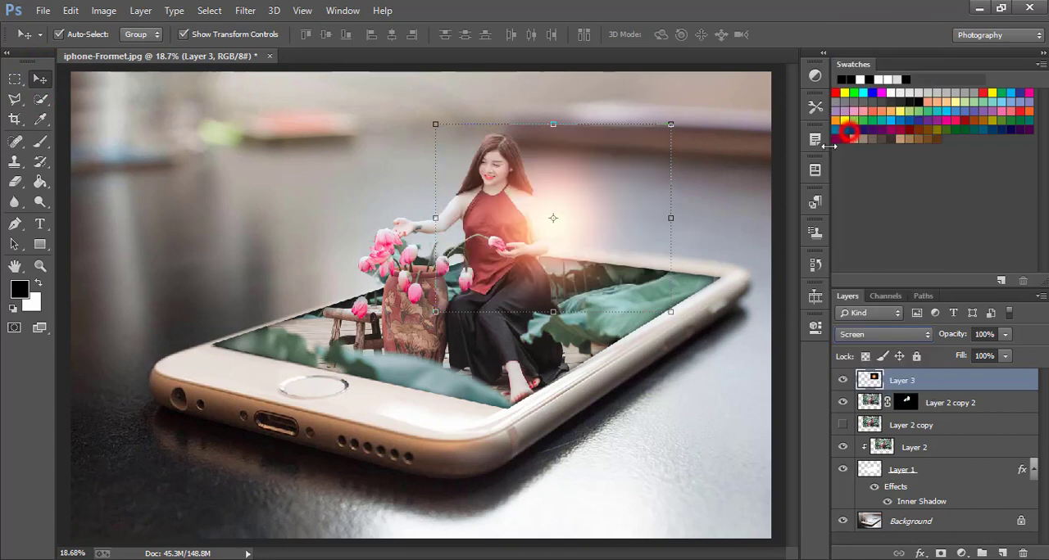
# Move the glow to the photo's upper-left corner, scale it to about 142% width and 139% height, and apply the transformation
pyautogui.moveTo(541, 214); pyautogui.dragTo(97, 129)
pyautogui.moveTo(253, 221); pyautogui.dragTo(508, 393)
pyautogui.moveTo(312, 252); pyautogui.dragTo(261, 209)
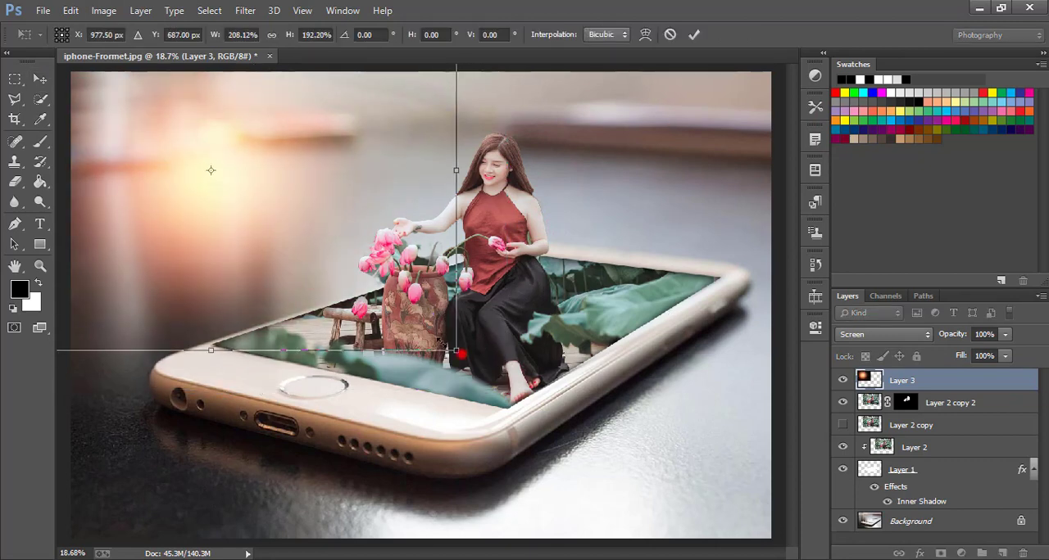
pyautogui.moveTo(455, 351); pyautogui.dragTo(300, 246)
pyautogui.moveTo(194, 158); pyautogui.dragTo(239, 196)
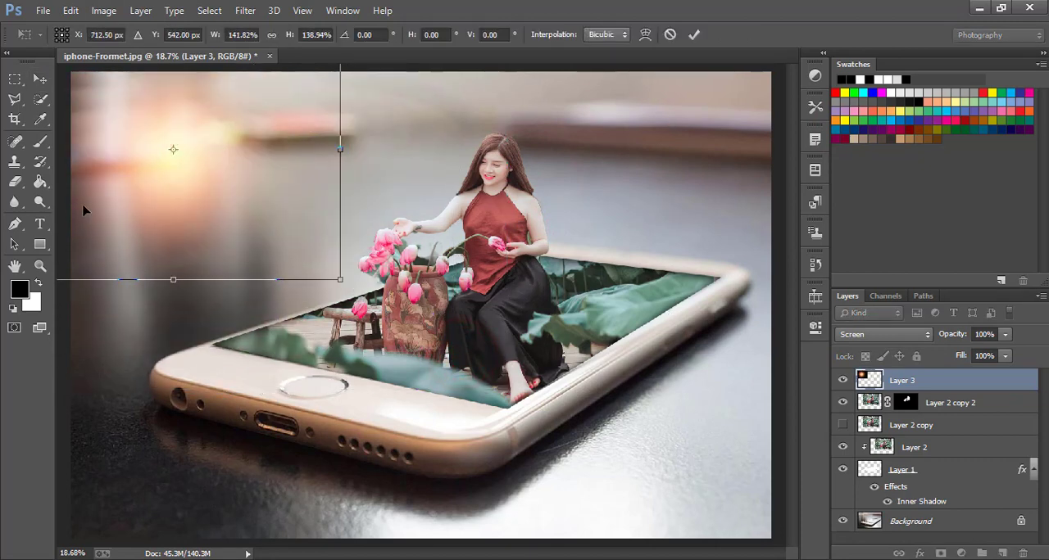
pyautogui.click(40, 83)
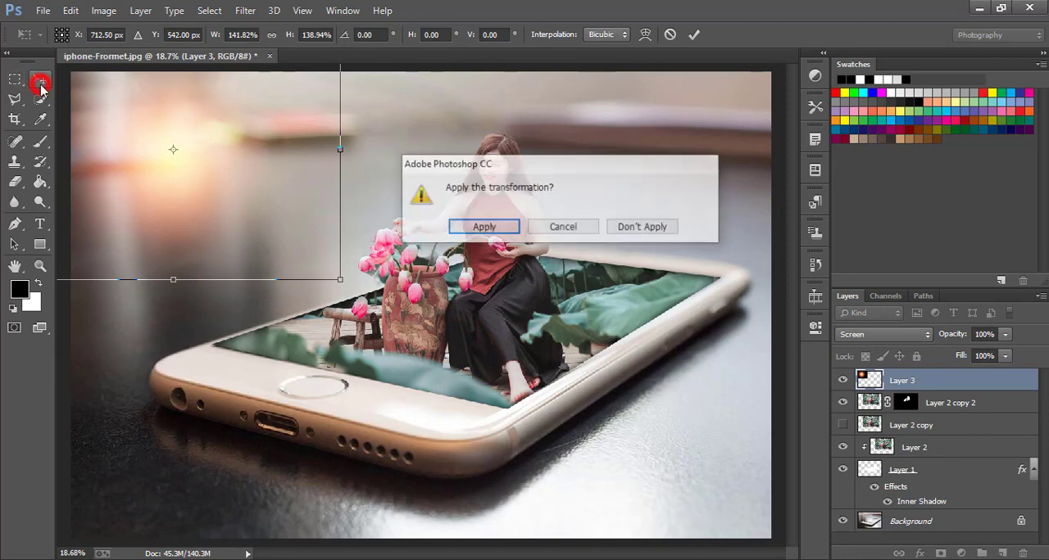
pyautogui.click(484, 228)
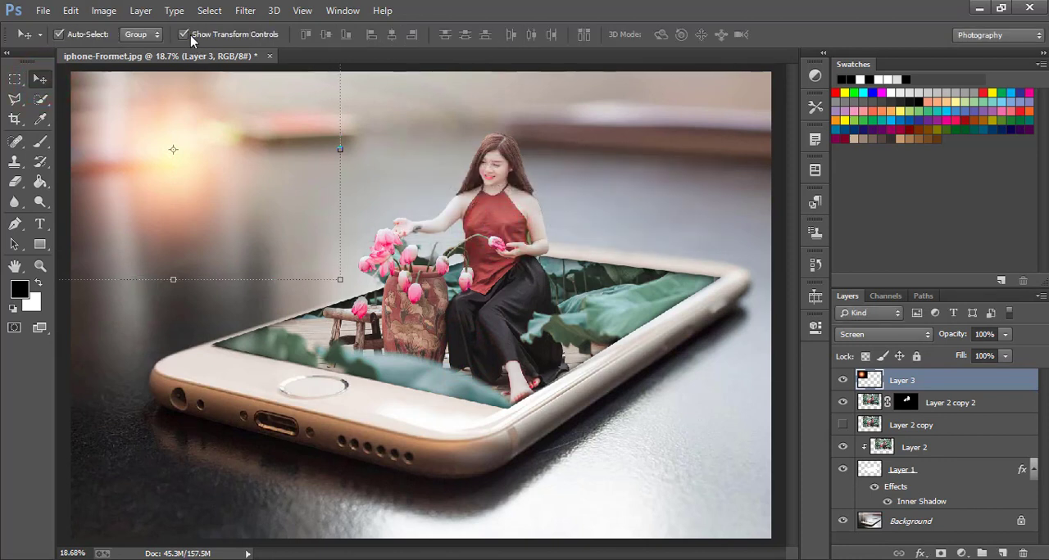
# Add a Color Balance adjustment layer with midtones set to Cyan-Red +11 and Yellow-Blue -20
pyautogui.click(961, 554)
pyautogui.click(938, 386)
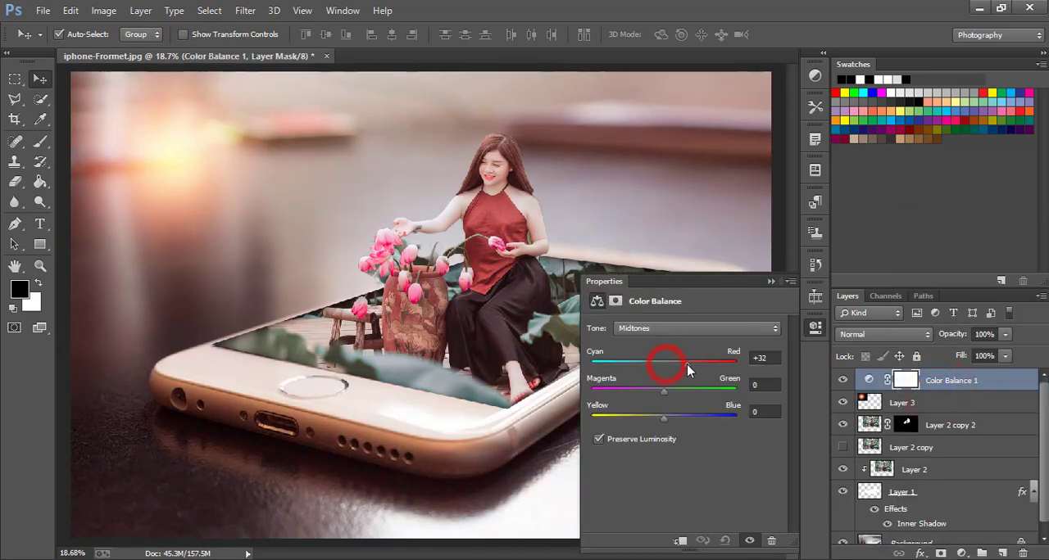
pyautogui.moveTo(687, 366); pyautogui.dragTo(664, 401)
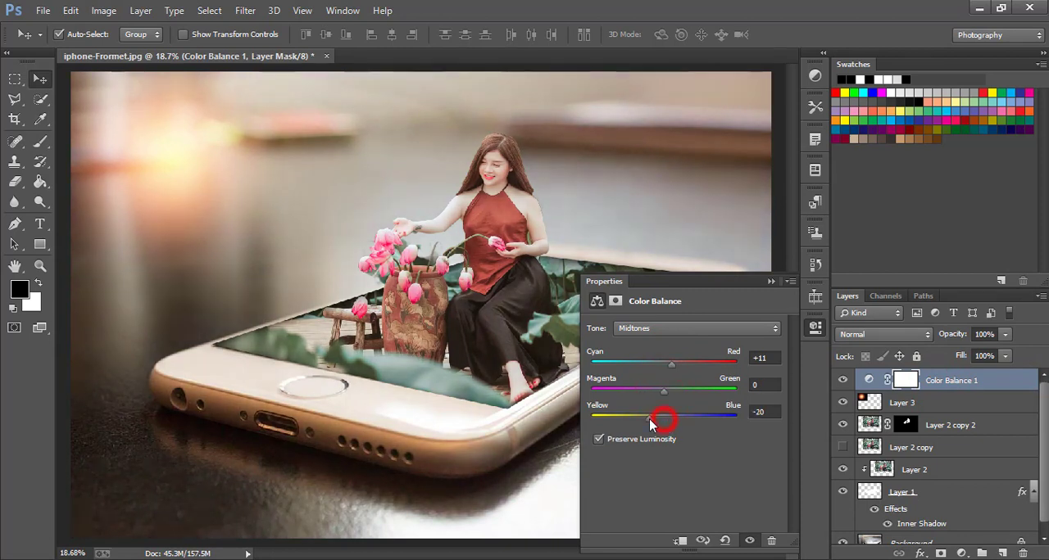
pyautogui.click(768, 281)
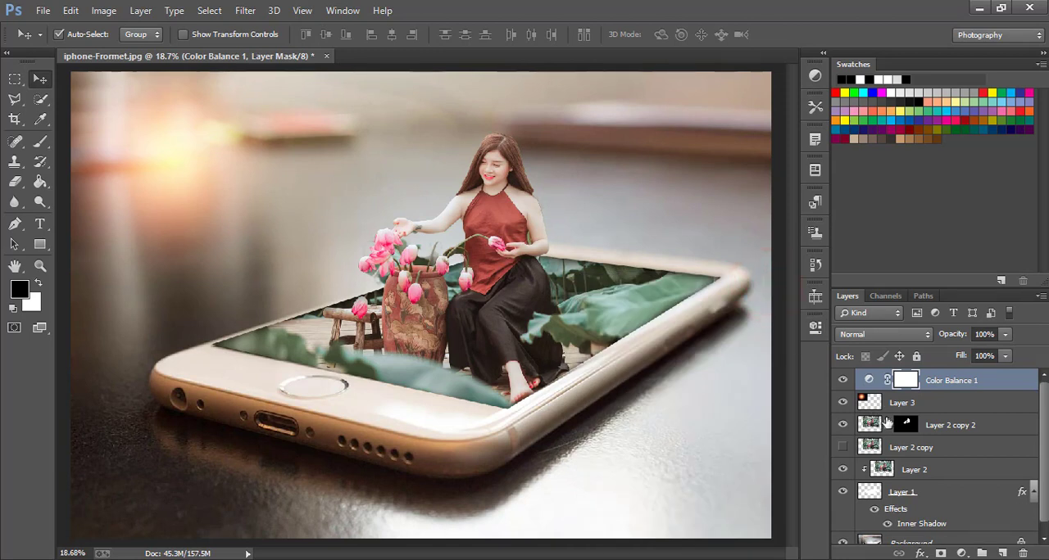
# Create a new layer directly above Layer 2 copy 2 and fill it with black (000000) using the Paint Bucket
pyautogui.click(936, 426)
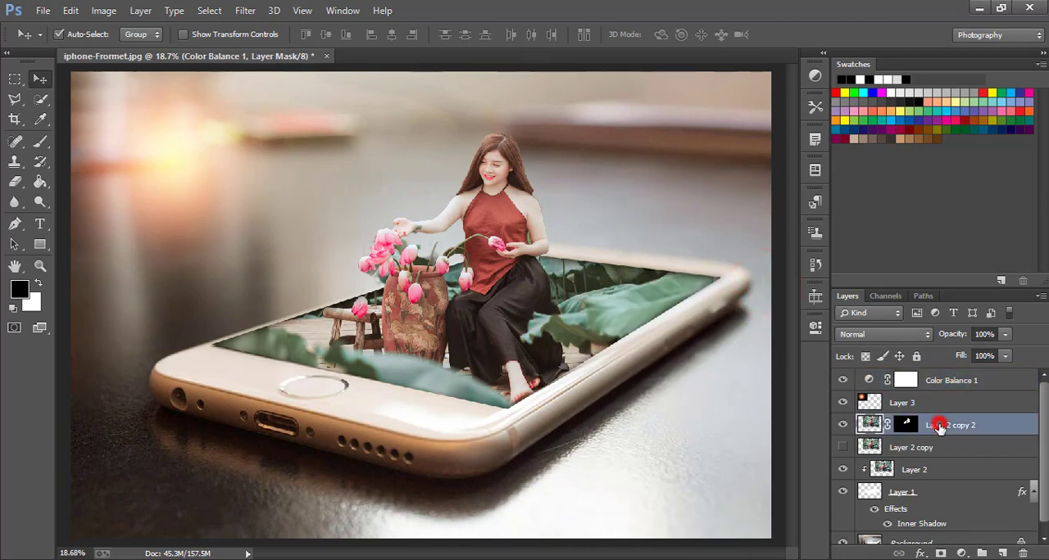
pyautogui.click(1007, 554)
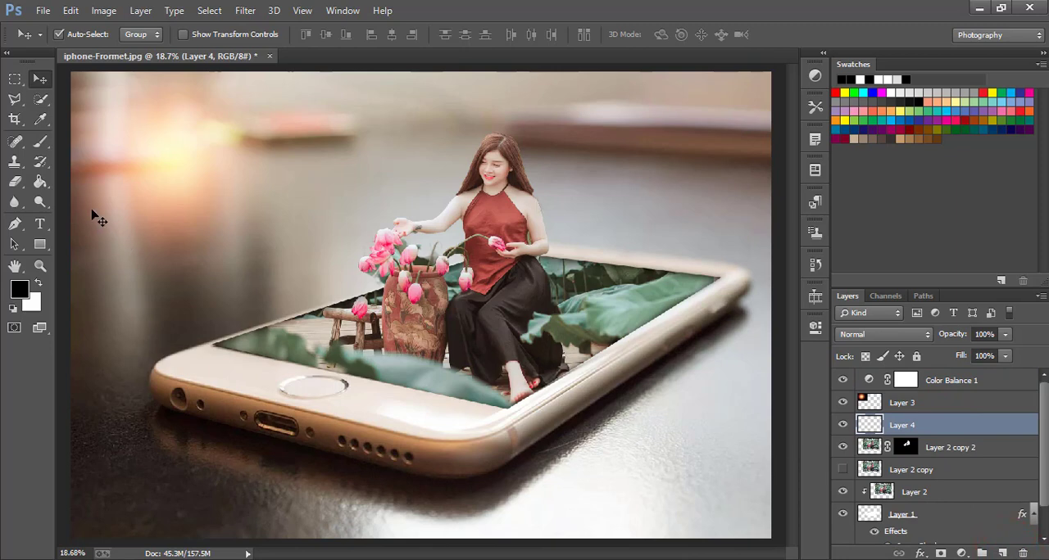
pyautogui.click(41, 181)
pyautogui.click(20, 288)
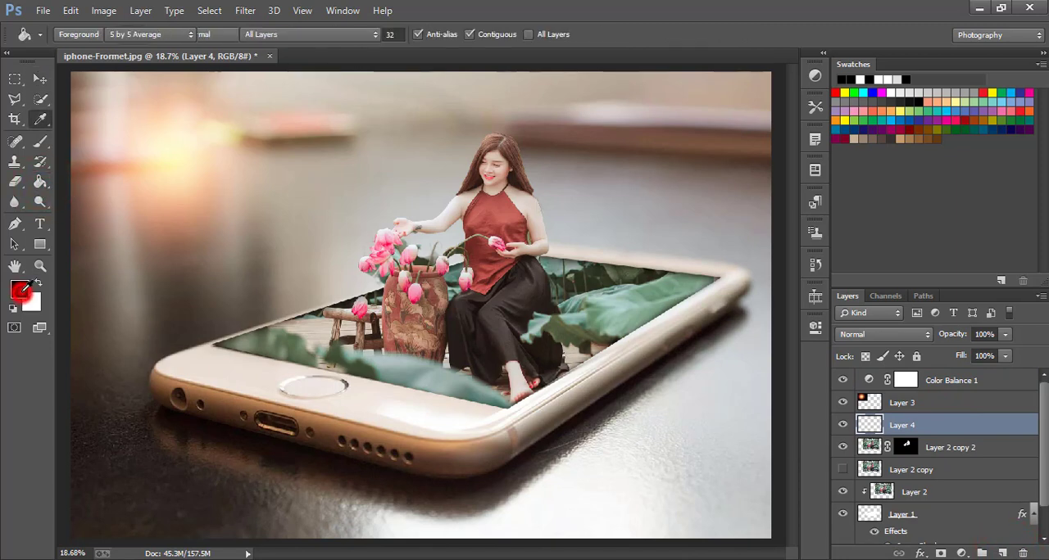
pyautogui.moveTo(514, 318); pyautogui.dragTo(493, 349)
pyautogui.click(839, 147)
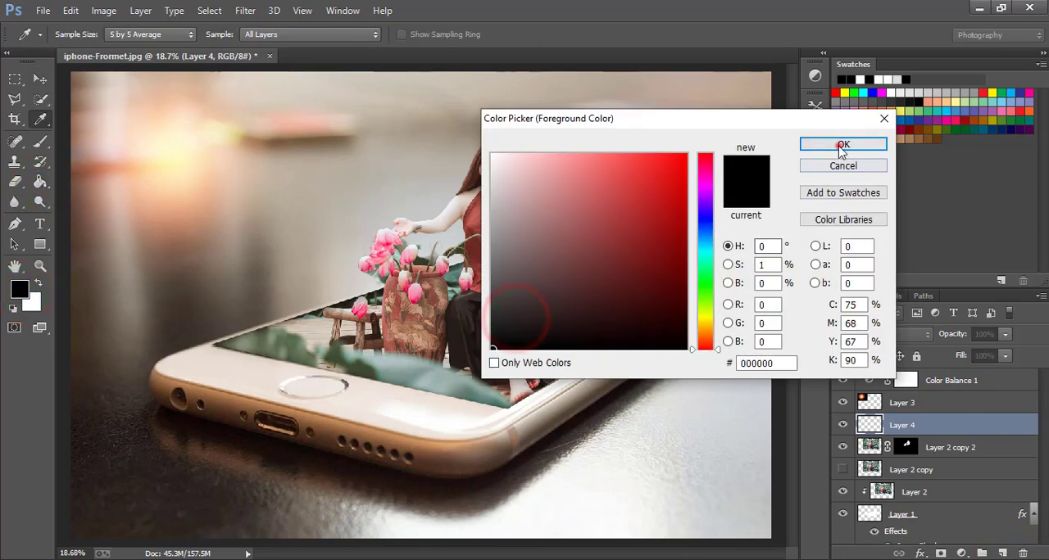
pyautogui.click(382, 251)
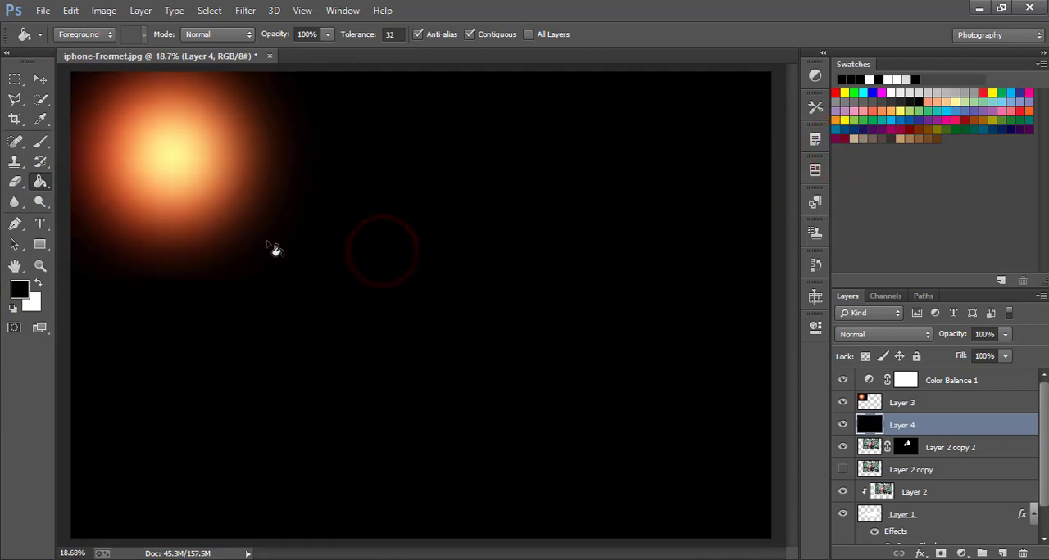
# Set the black layer's blend mode to Soft Light and its opacity to 43%
pyautogui.click(39, 79)
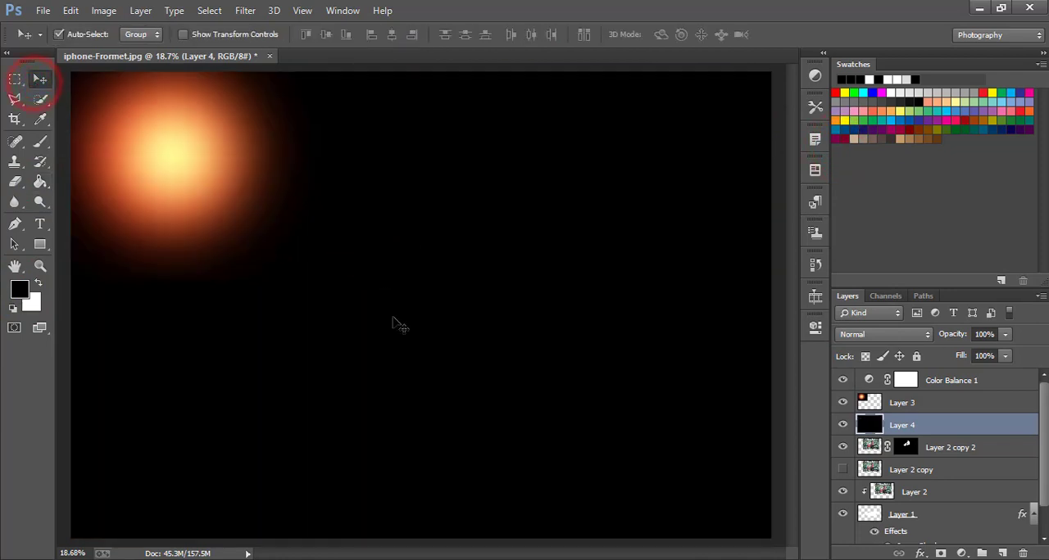
pyautogui.click(864, 336)
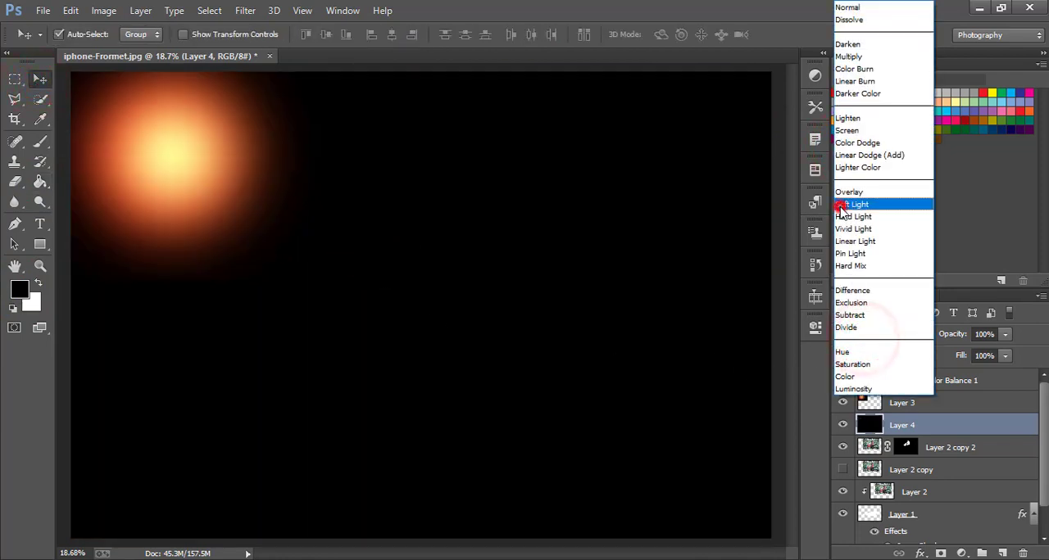
pyautogui.click(852, 204)
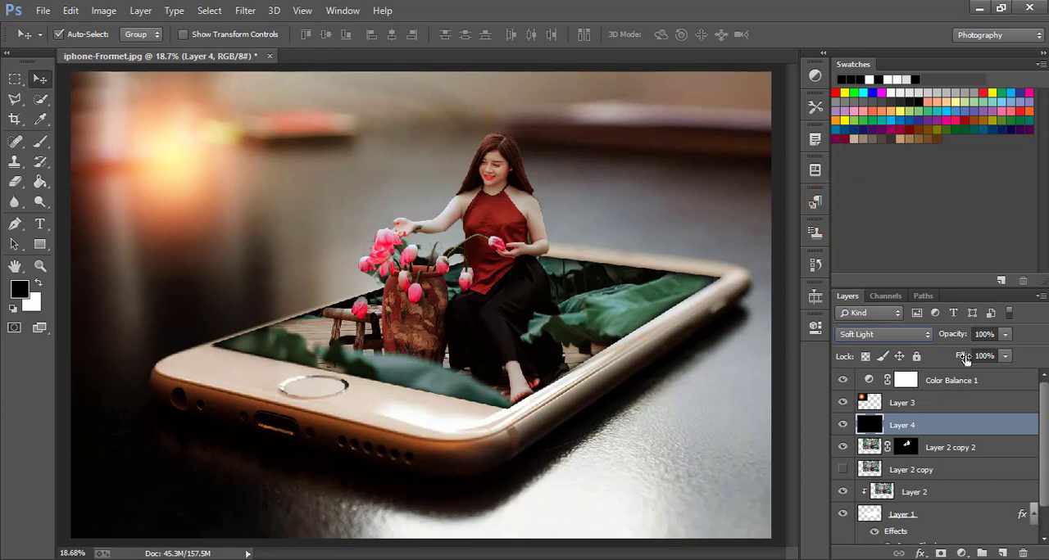
pyautogui.moveTo(941, 337); pyautogui.dragTo(955, 339)
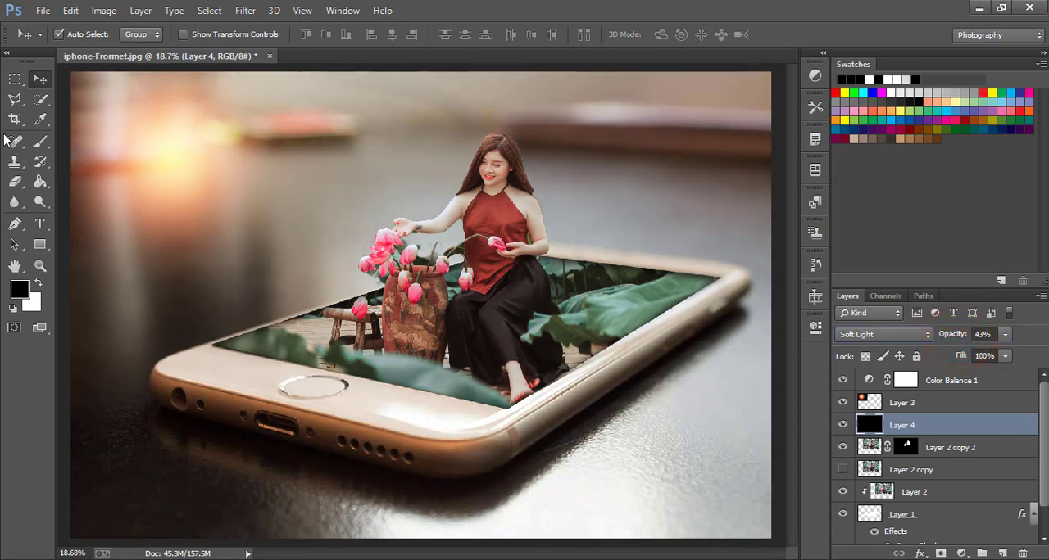
# Move the glow on Layer 3 to the photo's upper-right area, beyond the woman
pyautogui.click(183, 34)
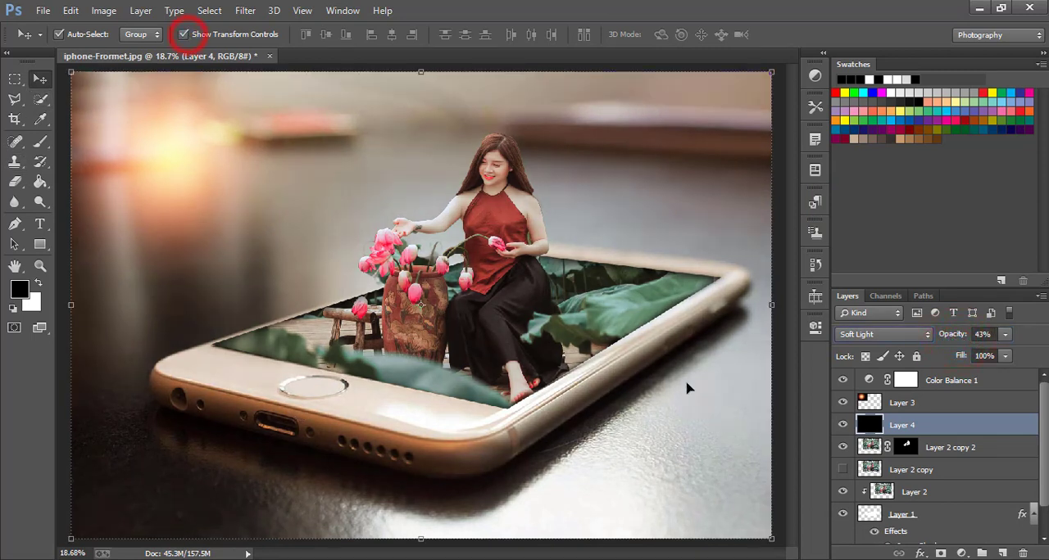
pyautogui.click(939, 403)
pyautogui.moveTo(177, 170); pyautogui.dragTo(688, 162)
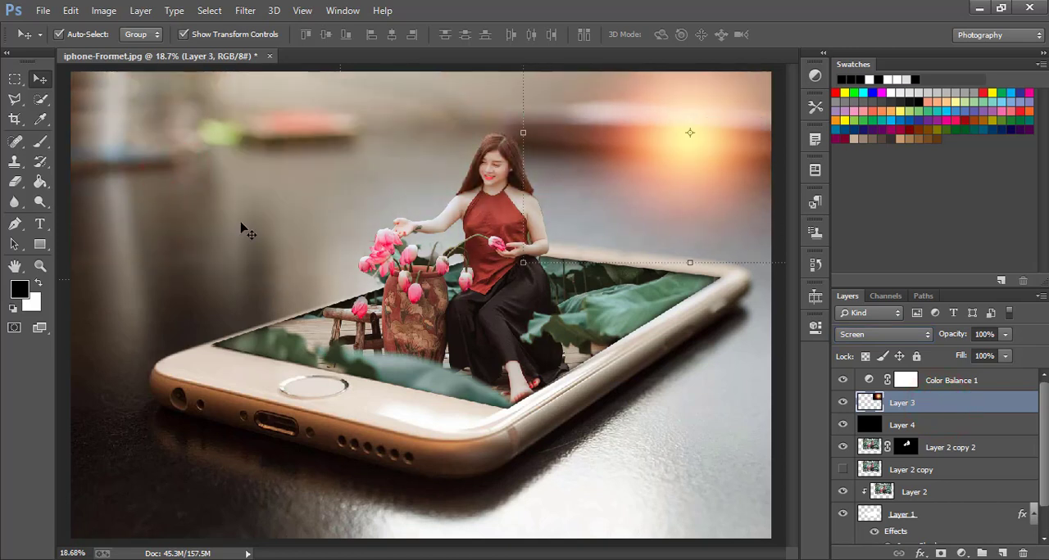
pyautogui.click(186, 34)
# Group all layers from Color Balance 1 down to Layer 1, and toggle the group's visibility to compare before and after
pyautogui.click(930, 382)
pyautogui.scroll(-2, 893, 426)
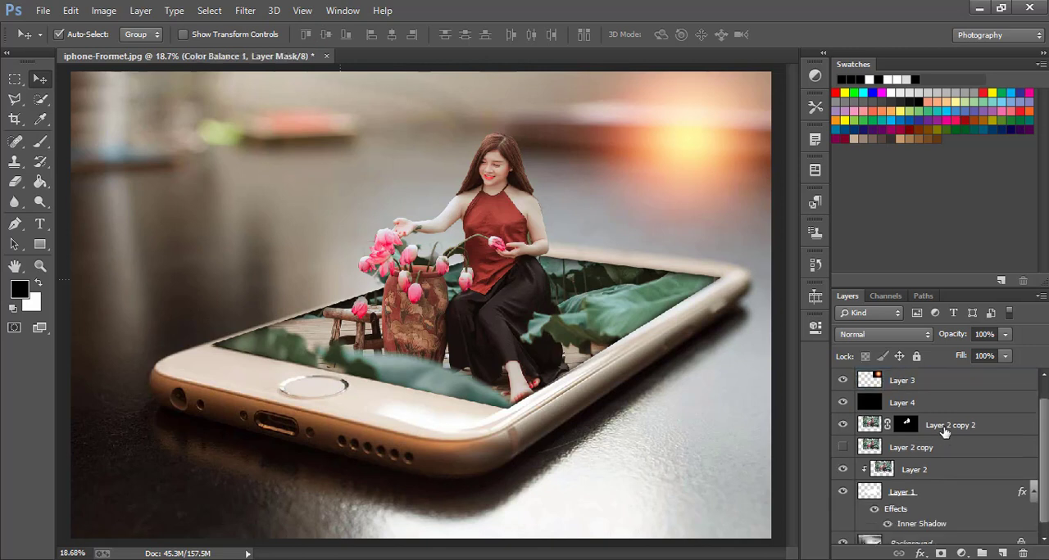
pyautogui.keyDown('shift'); pyautogui.click(942, 513); pyautogui.keyUp('shift')
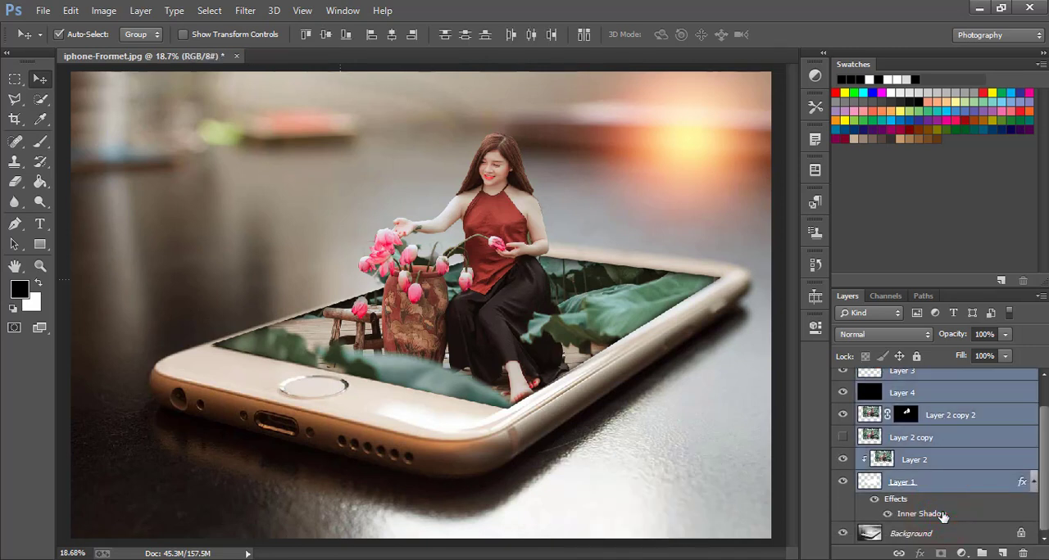
pyautogui.hotkey('ctrl', 'g')
pyautogui.click(840, 377)
pyautogui.click(839, 376)
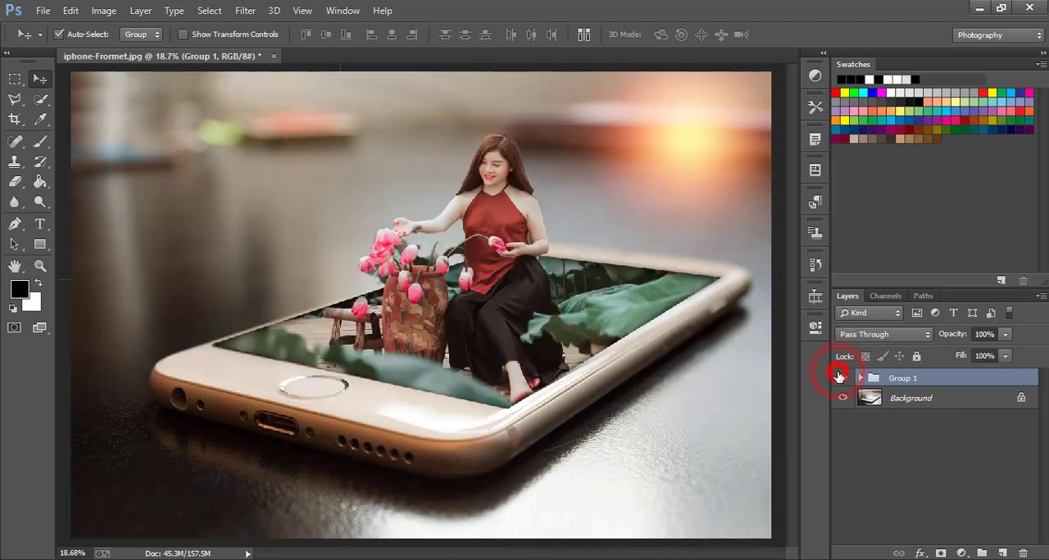
pyautogui.click(837, 376)
pyautogui.click(837, 375)
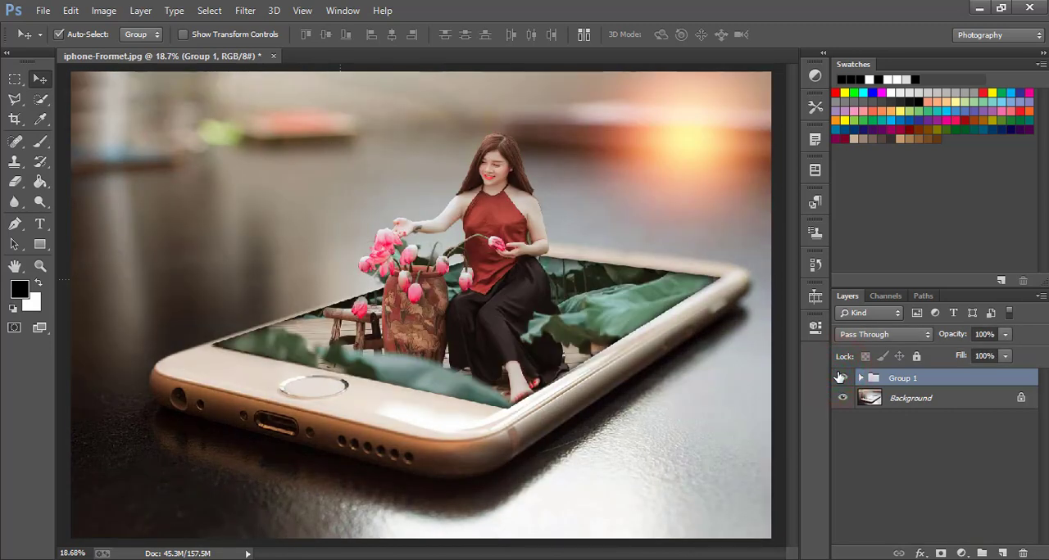